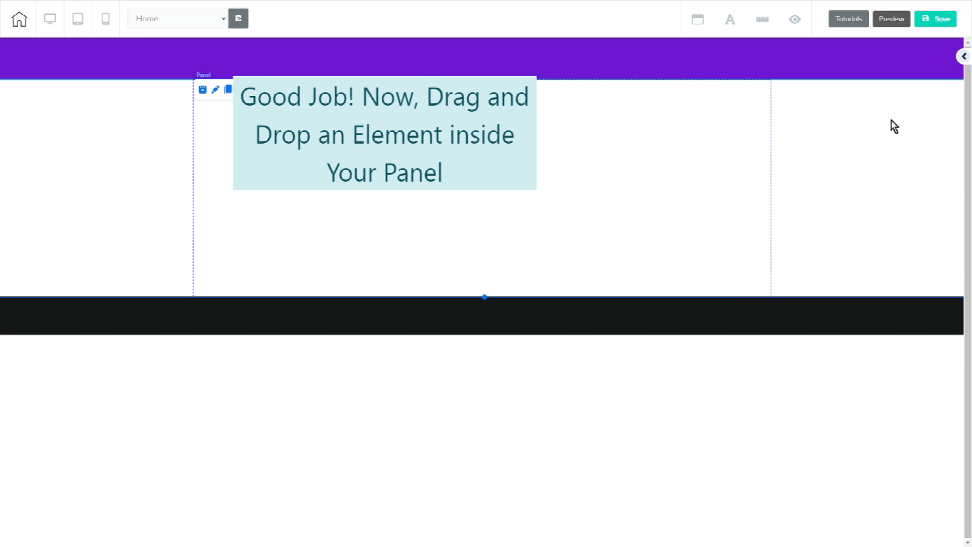
- Add a Title H1 text element to the empty panel below the purple header
{"action": "left_click", "coordinate": [963, 57]}
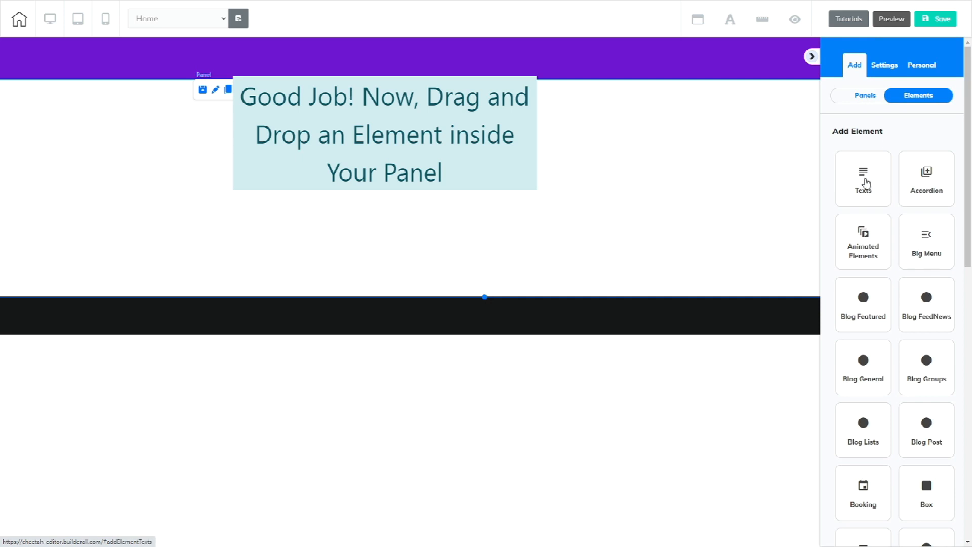
{"action": "left_click", "coordinate": [865, 178]}
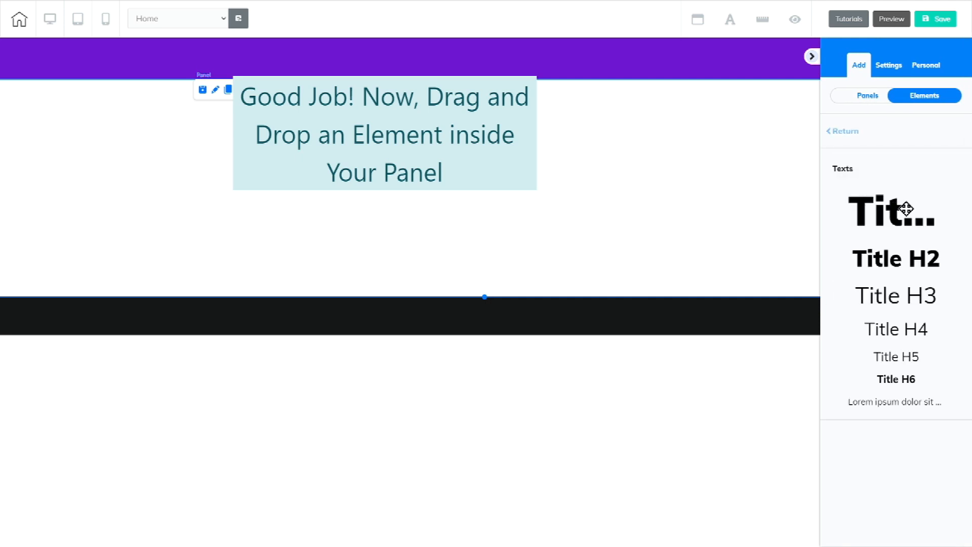
{"action": "left_click_drag", "start_coordinate": [905, 210], "coordinate": [602, 151]}
{"action": "left_click", "coordinate": [554, 138]}
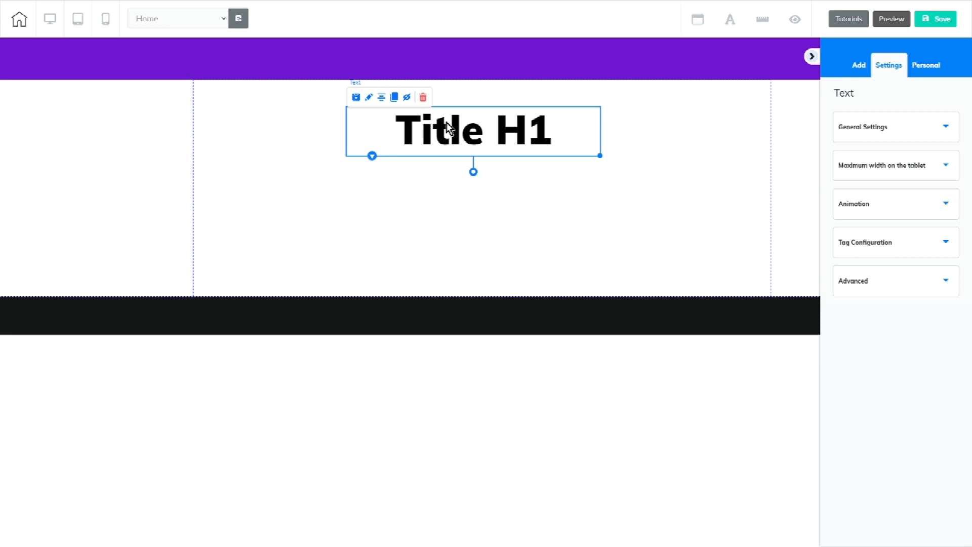
- Examine the site-wide font settings for the title styles, including family, size, mobile size, line height and color
{"action": "left_click", "coordinate": [729, 25]}
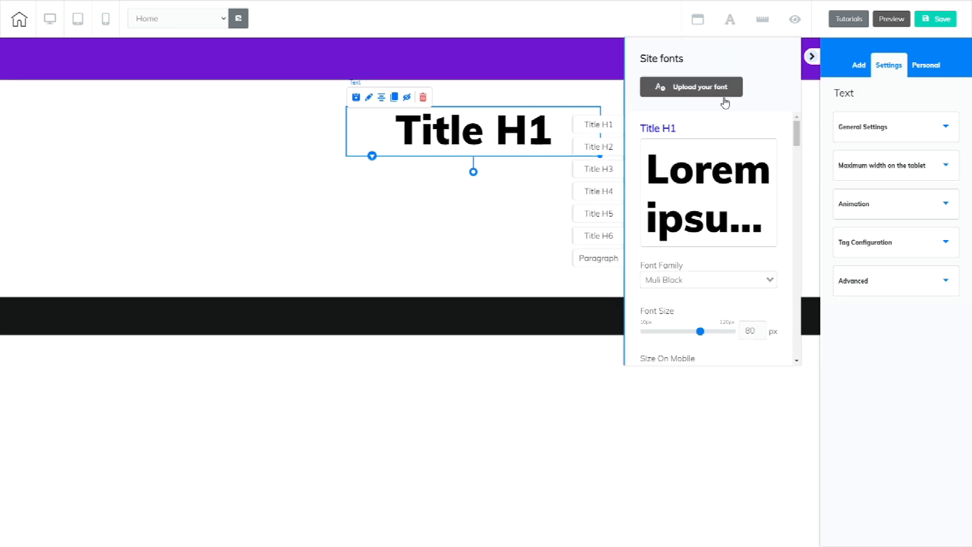
{"action": "scroll", "coordinate": [785, 182], "scroll_direction": "down", "scroll_amount": 3}
{"action": "scroll", "coordinate": [790, 225], "scroll_direction": "up", "scroll_amount": 1}
{"action": "scroll", "coordinate": [798, 241], "scroll_direction": "down", "scroll_amount": 1}
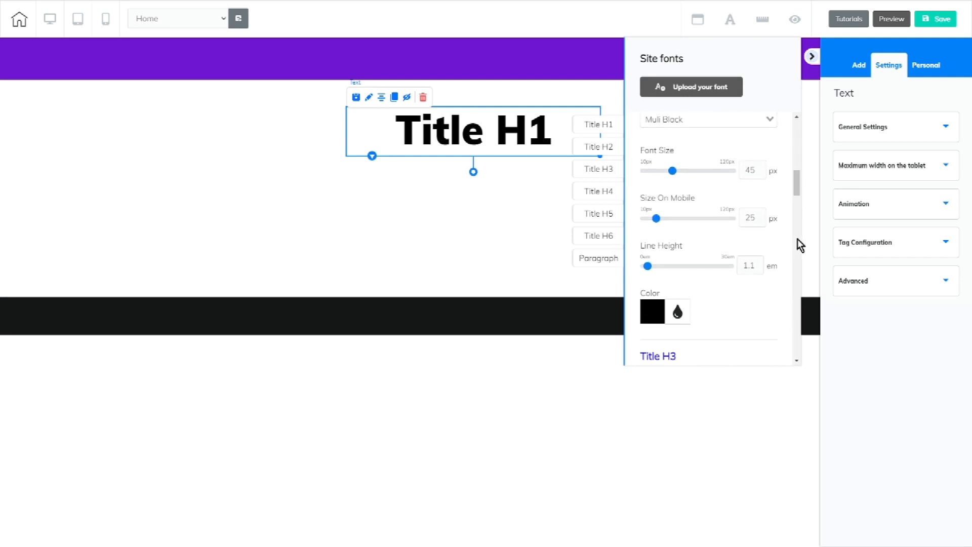
{"action": "scroll", "coordinate": [798, 241], "scroll_direction": "up", "scroll_amount": 3}
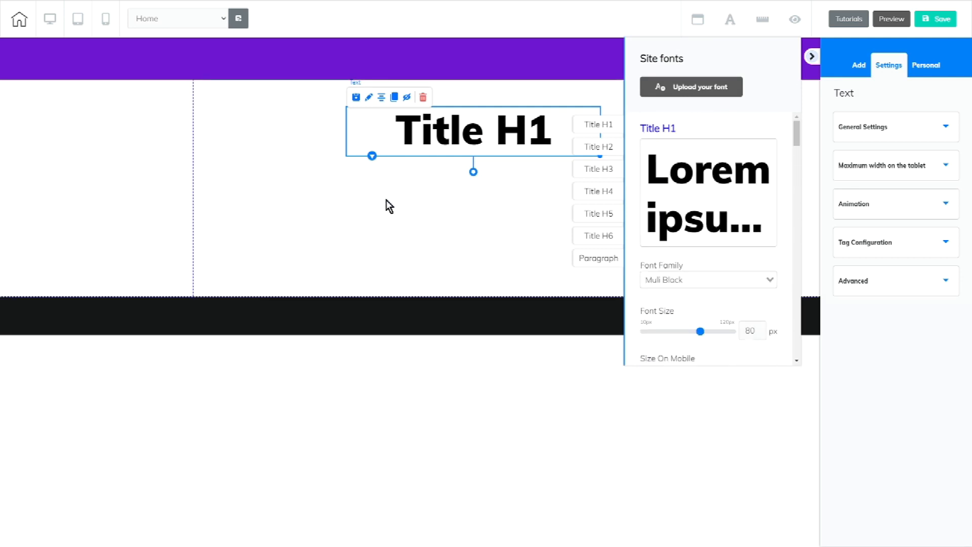
{"action": "left_click", "coordinate": [730, 19]}
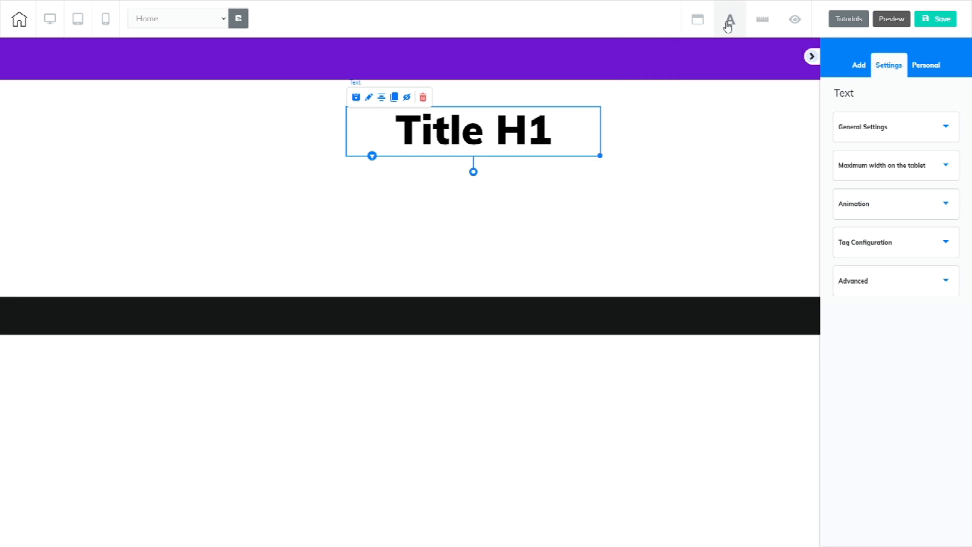
- Duplicate the Title H1 element and apply the Neutral Heading 1 style to the text of the lower copy
{"action": "left_click", "coordinate": [394, 96]}
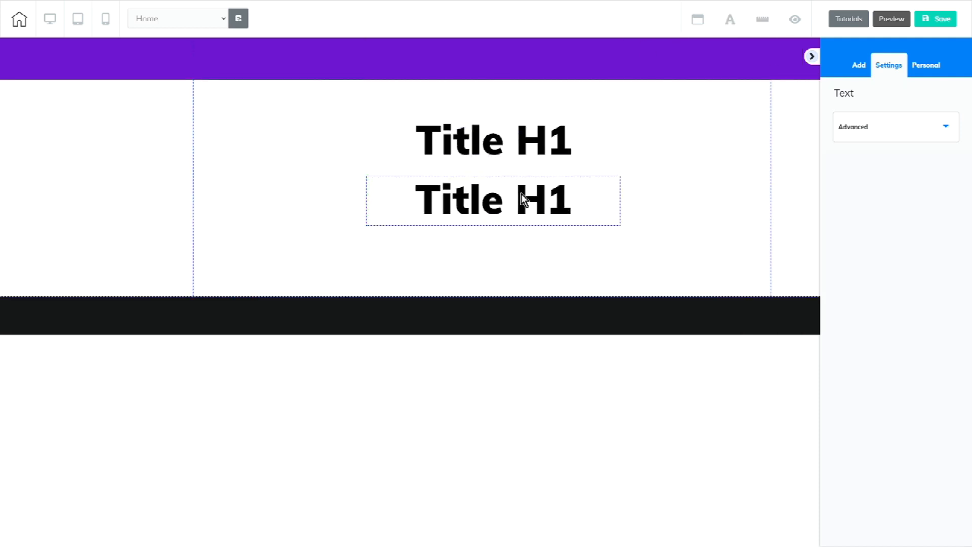
{"action": "left_click", "coordinate": [521, 193]}
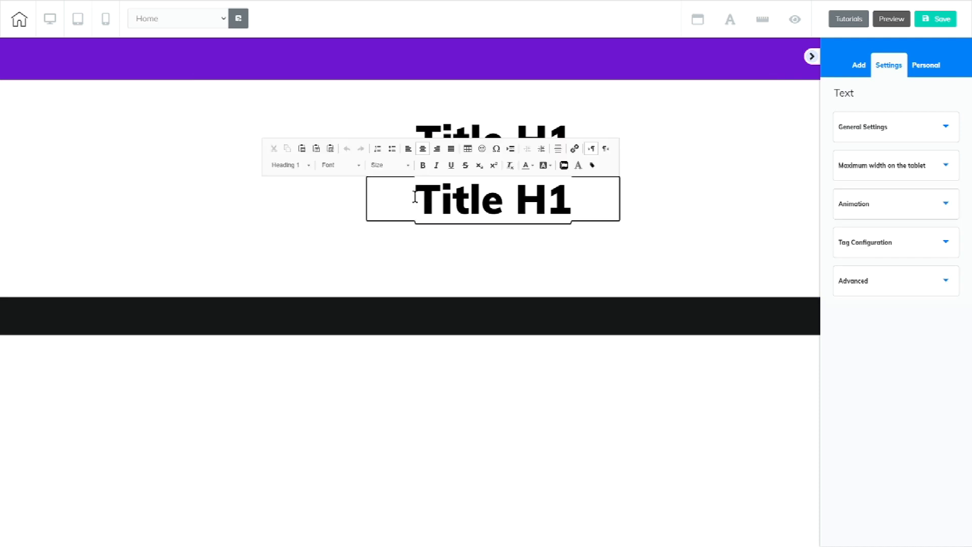
{"action": "left_click_drag", "start_coordinate": [415, 200], "coordinate": [577, 208]}
{"action": "left_click", "coordinate": [307, 165]}
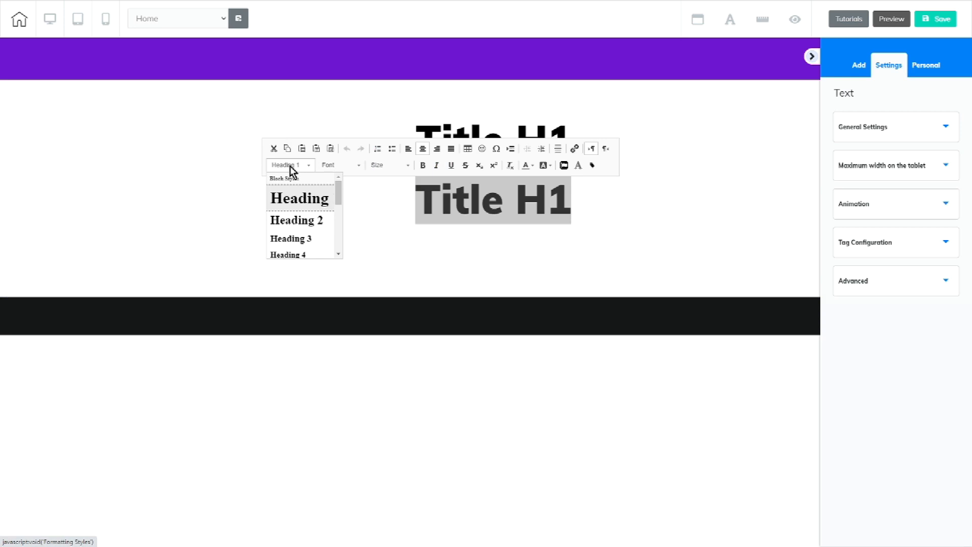
{"action": "scroll", "coordinate": [320, 219], "scroll_direction": "down", "scroll_amount": 3}
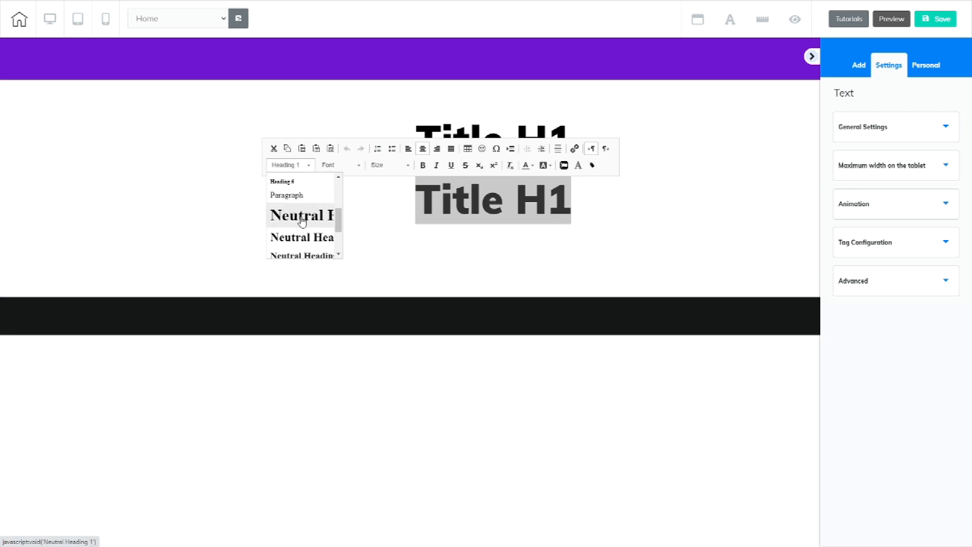
{"action": "left_click", "coordinate": [302, 220]}
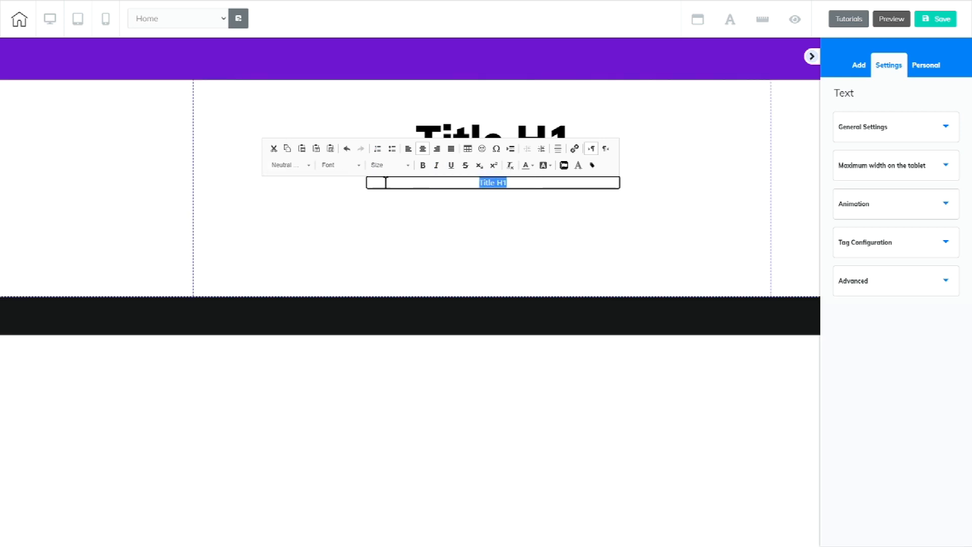
- Format the lower title's text in Arial Black at size 34 with bold
{"action": "left_click", "coordinate": [342, 167]}
{"action": "left_click", "coordinate": [347, 241]}
{"action": "left_click", "coordinate": [391, 170]}
{"action": "scroll", "coordinate": [403, 240], "scroll_direction": "down", "scroll_amount": 10}
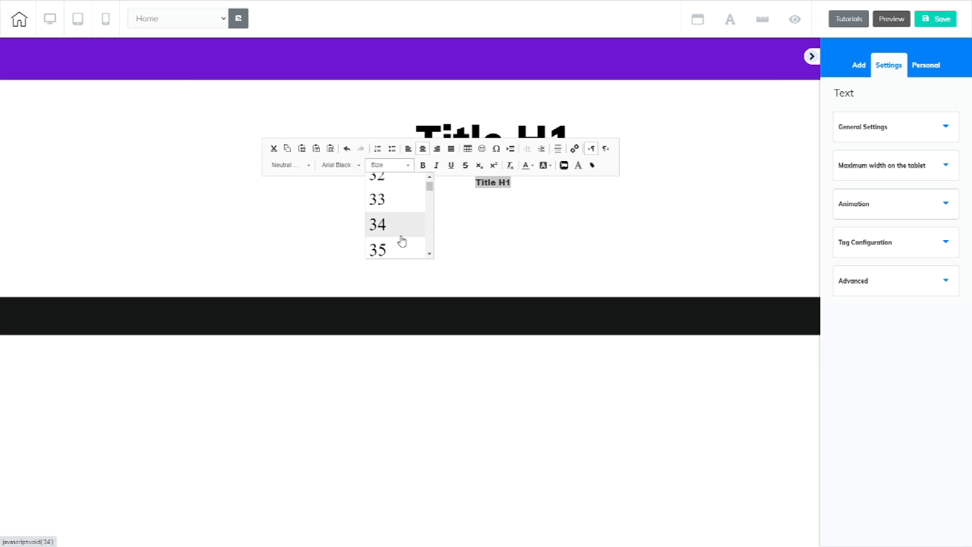
{"action": "left_click", "coordinate": [393, 224]}
{"action": "left_click", "coordinate": [423, 166]}
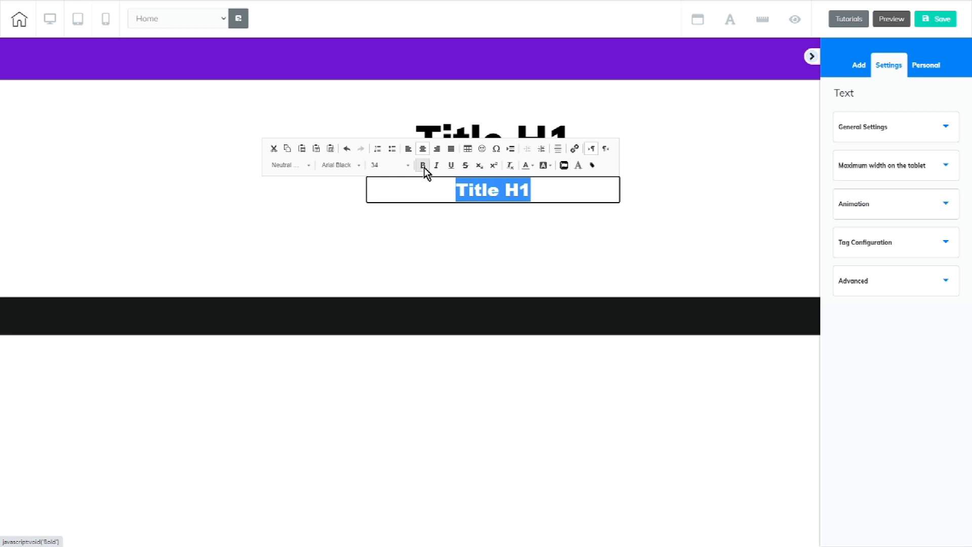
{"action": "left_click", "coordinate": [600, 211]}
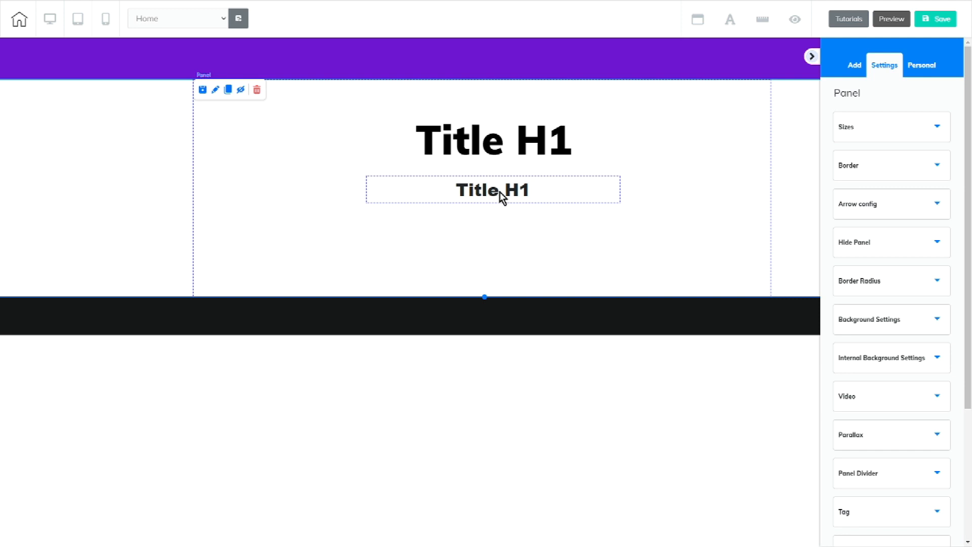
- Look through the available Accordion element designs and return to the element list
{"action": "left_click", "coordinate": [857, 68]}
{"action": "left_click", "coordinate": [927, 96]}
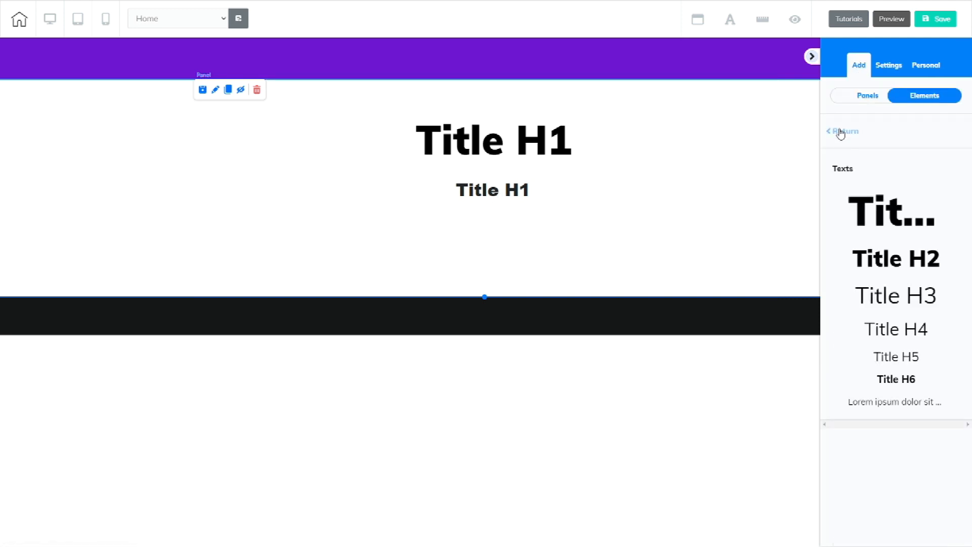
{"action": "left_click", "coordinate": [840, 133]}
{"action": "left_click", "coordinate": [928, 191]}
{"action": "scroll", "coordinate": [913, 256], "scroll_direction": "down", "scroll_amount": 5}
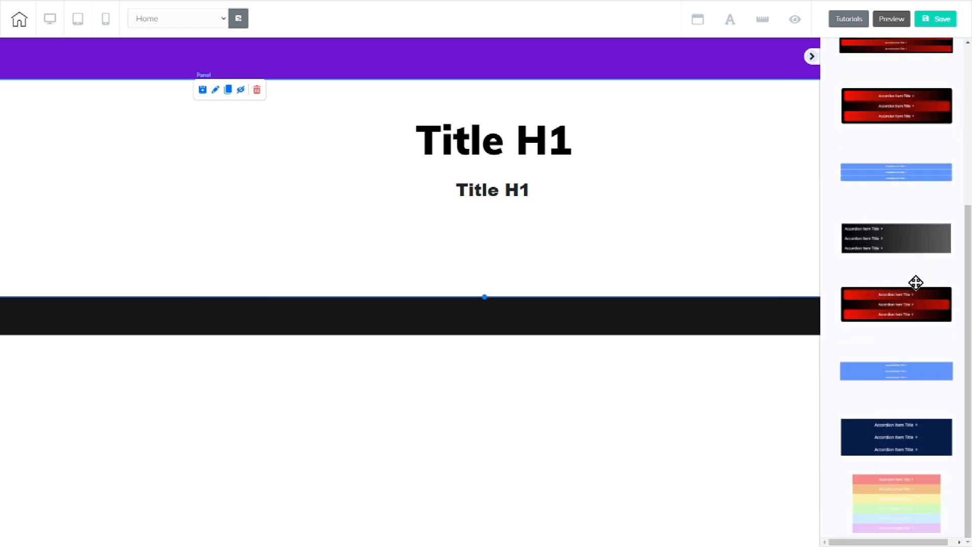
{"action": "scroll", "coordinate": [916, 282], "scroll_direction": "up", "scroll_amount": 5}
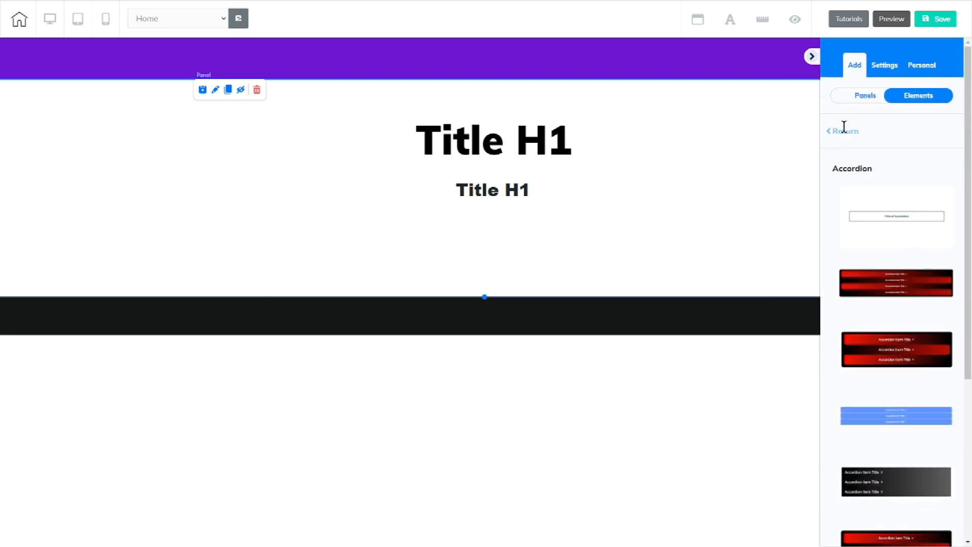
{"action": "left_click", "coordinate": [843, 130]}
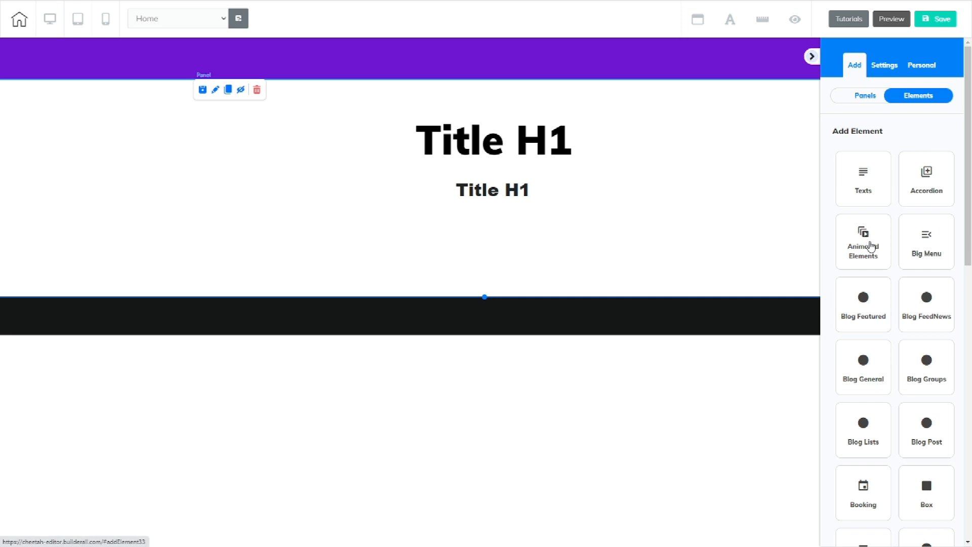
- Add a white box with a faint green shadow from the Box designs beside the titles at the panel's left edge
{"action": "scroll", "coordinate": [948, 246], "scroll_direction": "down", "scroll_amount": 2}
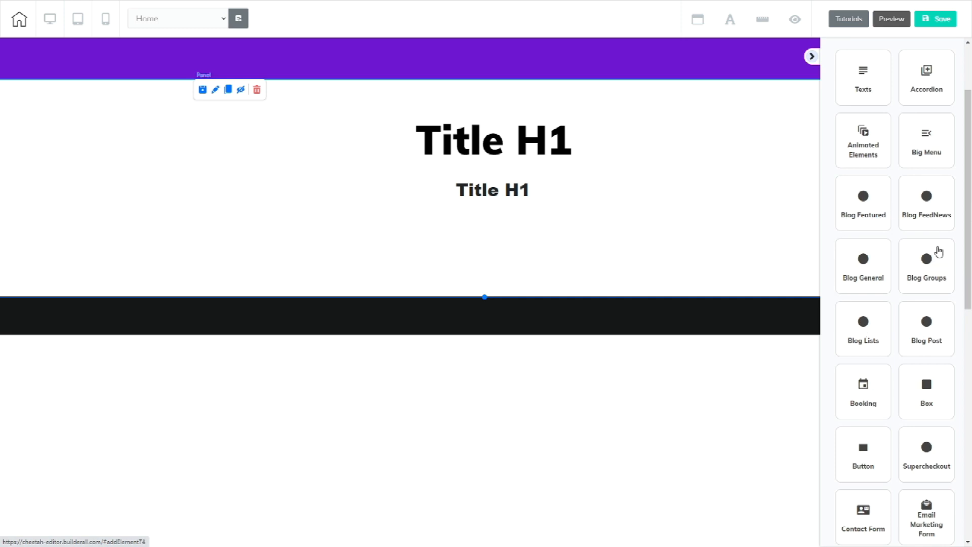
{"action": "scroll", "coordinate": [958, 358], "scroll_direction": "down", "scroll_amount": 2}
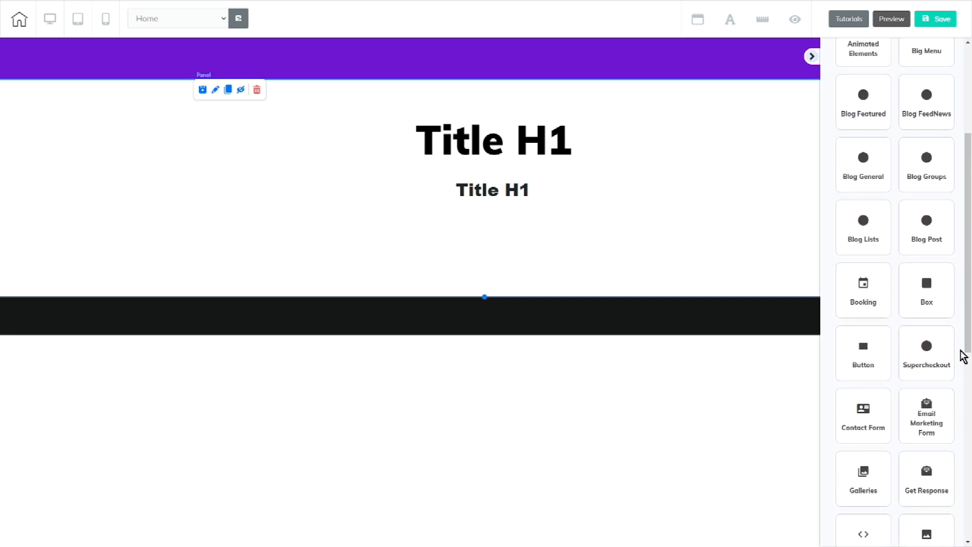
{"action": "scroll", "coordinate": [960, 351], "scroll_direction": "down", "scroll_amount": 2}
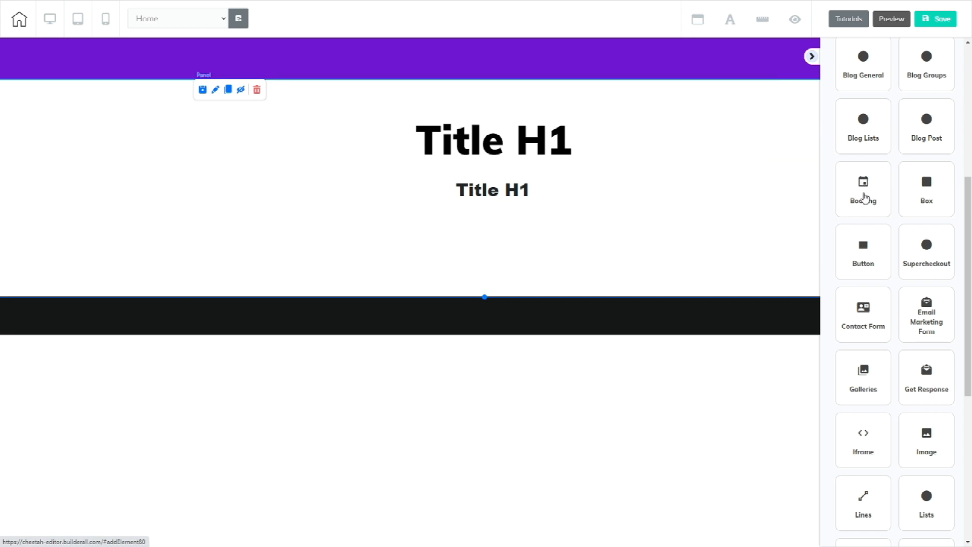
{"action": "left_click", "coordinate": [927, 190]}
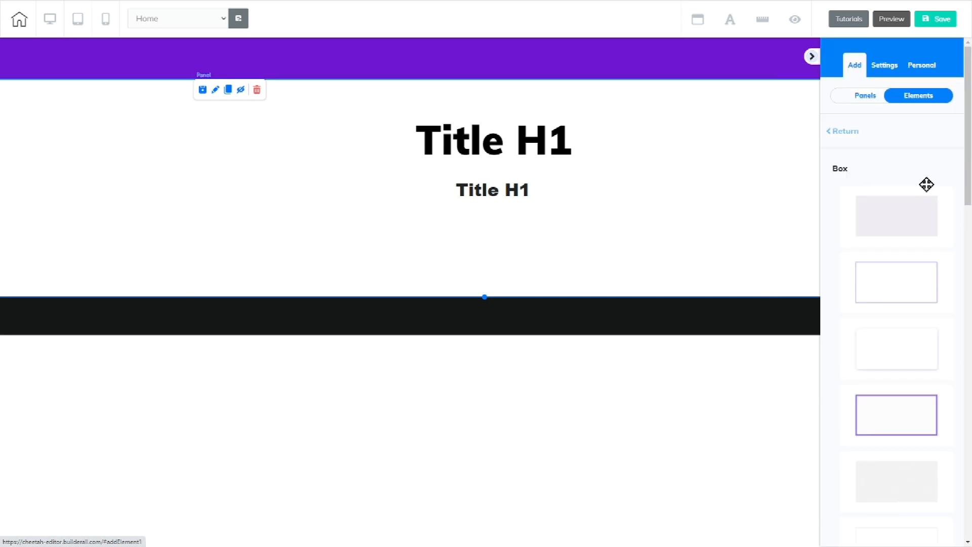
{"action": "scroll", "coordinate": [925, 233], "scroll_direction": "down", "scroll_amount": 4}
{"action": "scroll", "coordinate": [927, 273], "scroll_direction": "down", "scroll_amount": 6}
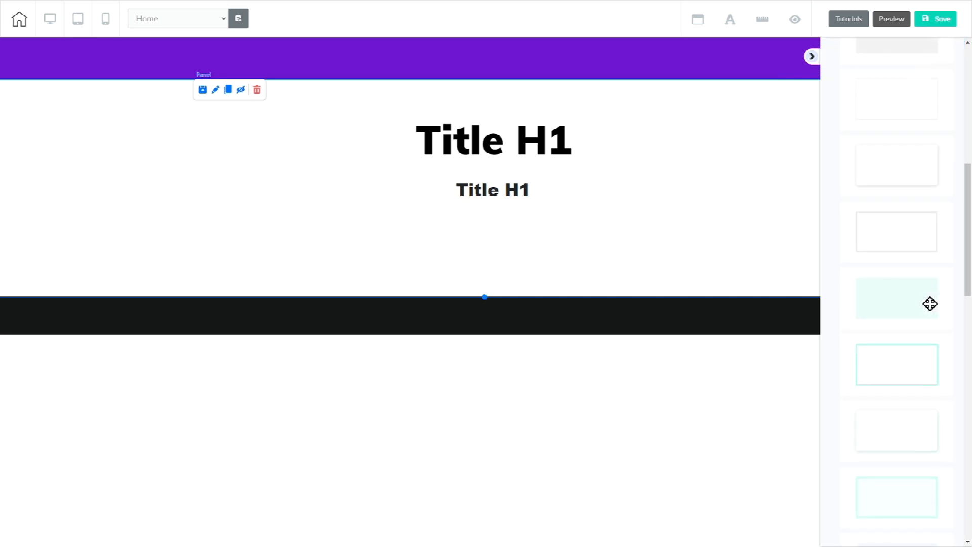
{"action": "scroll", "coordinate": [929, 339], "scroll_direction": "down", "scroll_amount": 3}
{"action": "scroll", "coordinate": [932, 344], "scroll_direction": "down", "scroll_amount": 9}
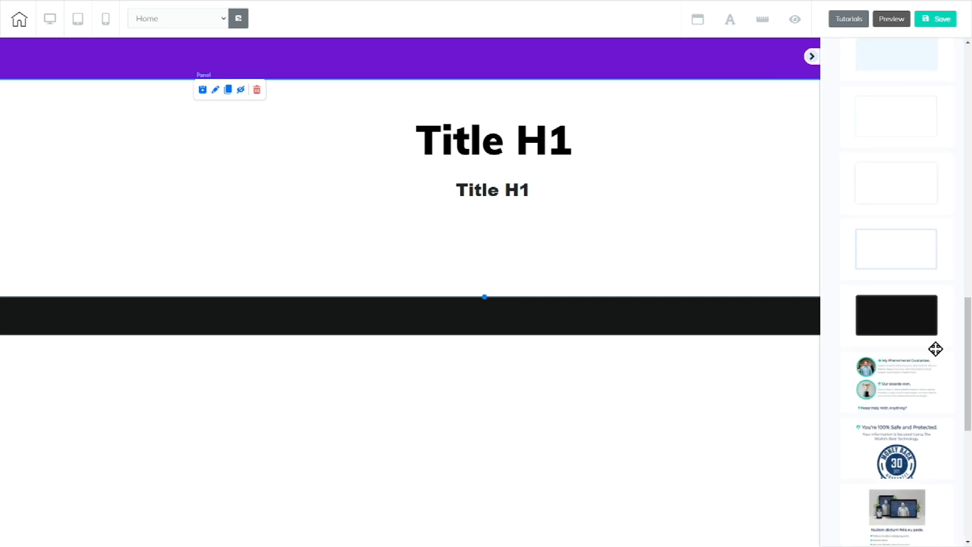
{"action": "scroll", "coordinate": [946, 349], "scroll_direction": "up", "scroll_amount": 10}
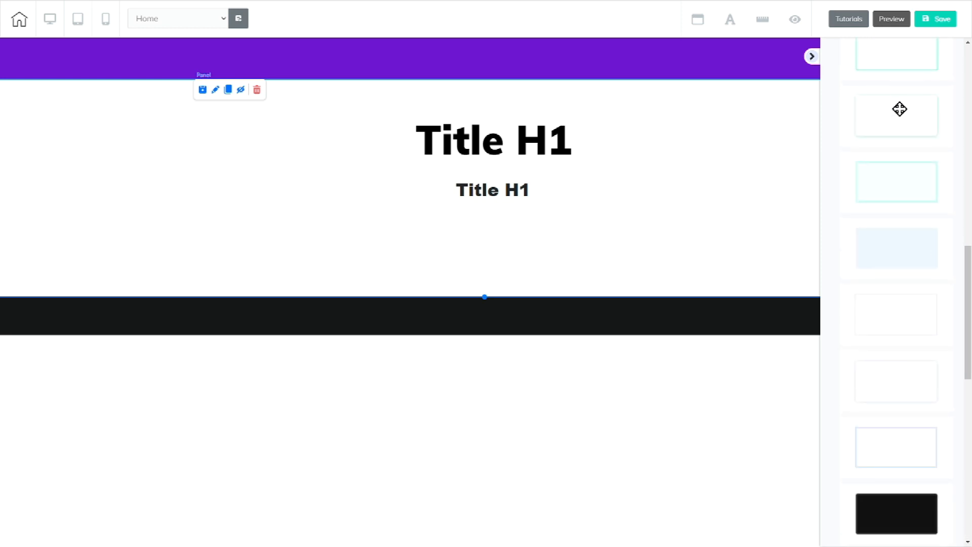
{"action": "left_click_drag", "start_coordinate": [901, 110], "coordinate": [313, 147]}
{"action": "left_click", "coordinate": [313, 147]}
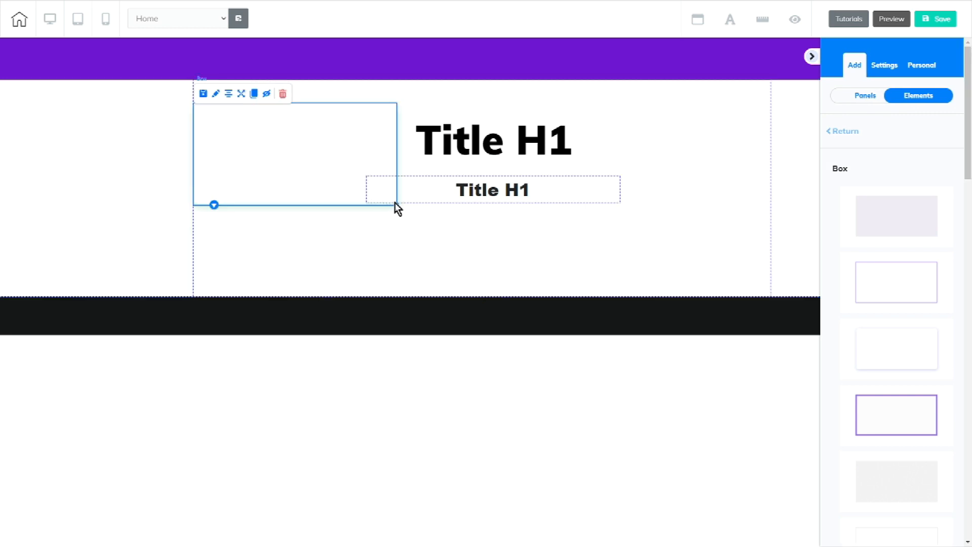
- Enlarge the box toward its lower-right corner and move both titles inside it
{"action": "left_click_drag", "start_coordinate": [395, 205], "coordinate": [460, 280]}
{"action": "left_click_drag", "start_coordinate": [555, 134], "coordinate": [392, 126]}
{"action": "left_click_drag", "start_coordinate": [511, 191], "coordinate": [358, 177]}
- Center the box with its titles horizontally in the panel, and view the box's Fix element options without applying any
{"action": "left_click", "coordinate": [342, 108]}
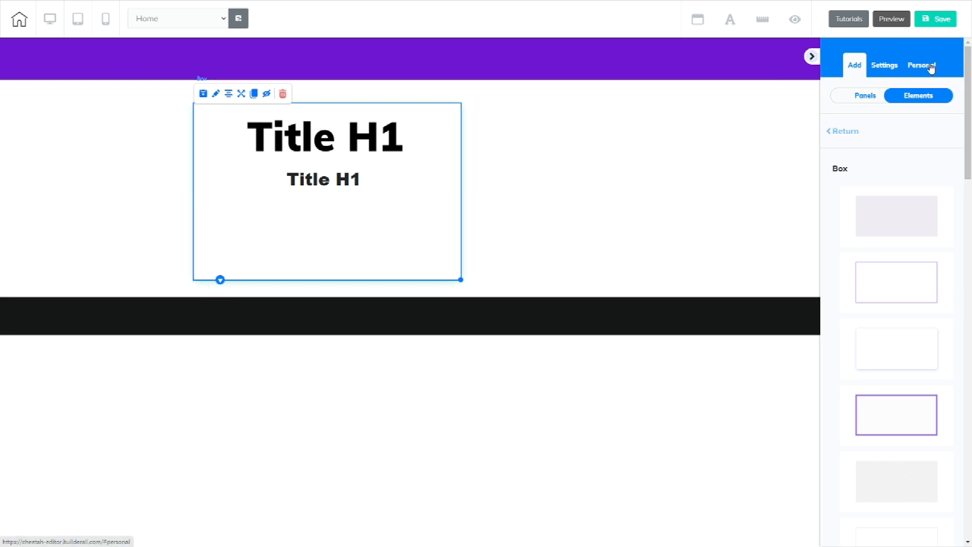
{"action": "left_click", "coordinate": [217, 96]}
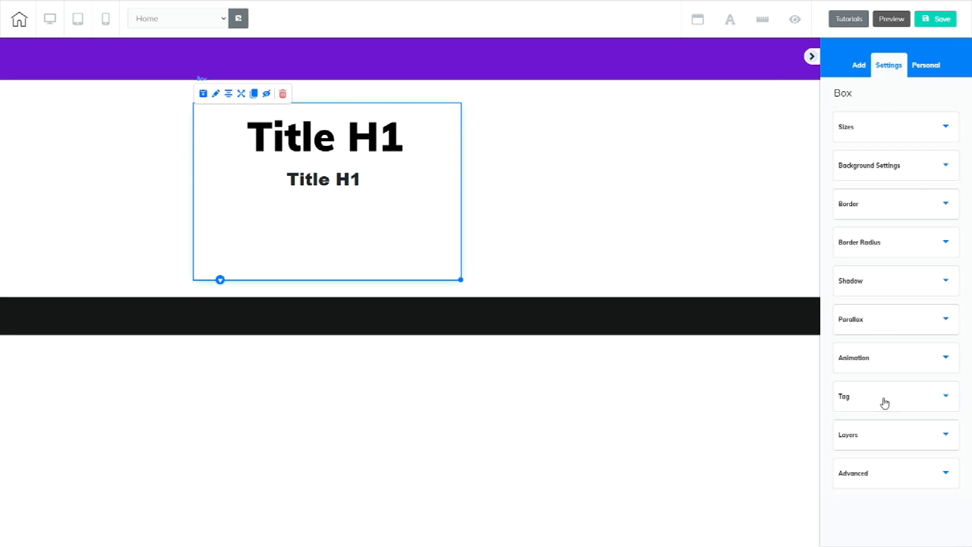
{"action": "left_click", "coordinate": [229, 94]}
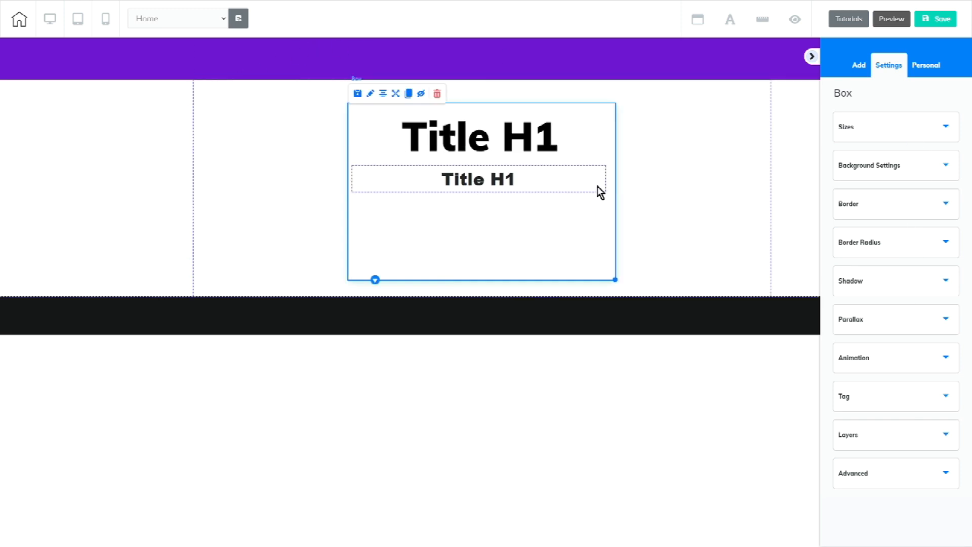
{"action": "left_click", "coordinate": [395, 96]}
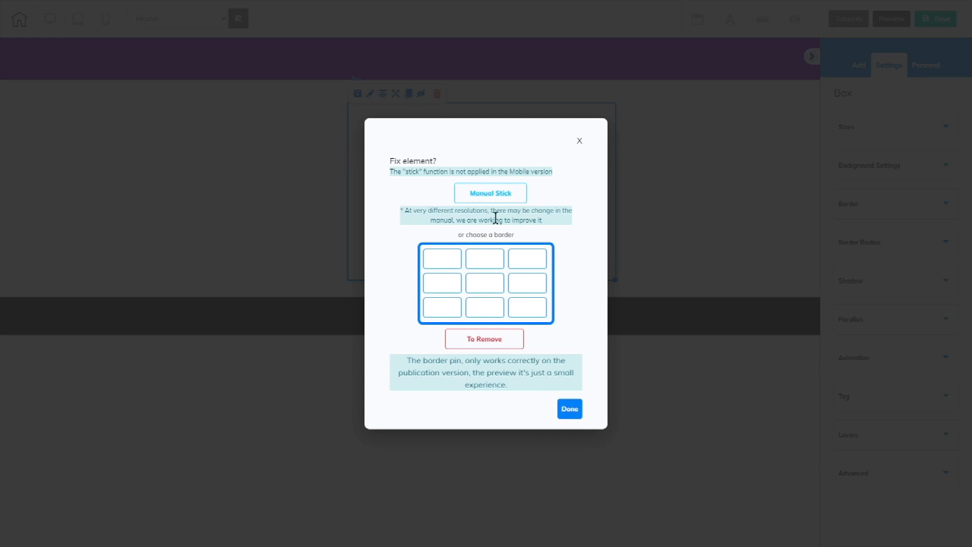
{"action": "left_click", "coordinate": [580, 142]}
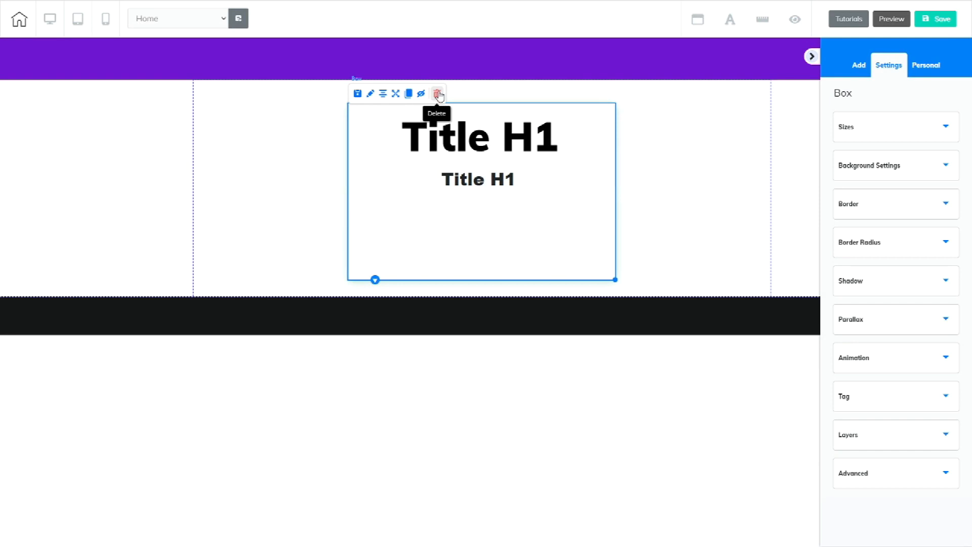
- Add the red-to-orange "YES, I WANT IN!" button from the Button designs inside the box, centered below the two titles
{"action": "left_click", "coordinate": [858, 64]}
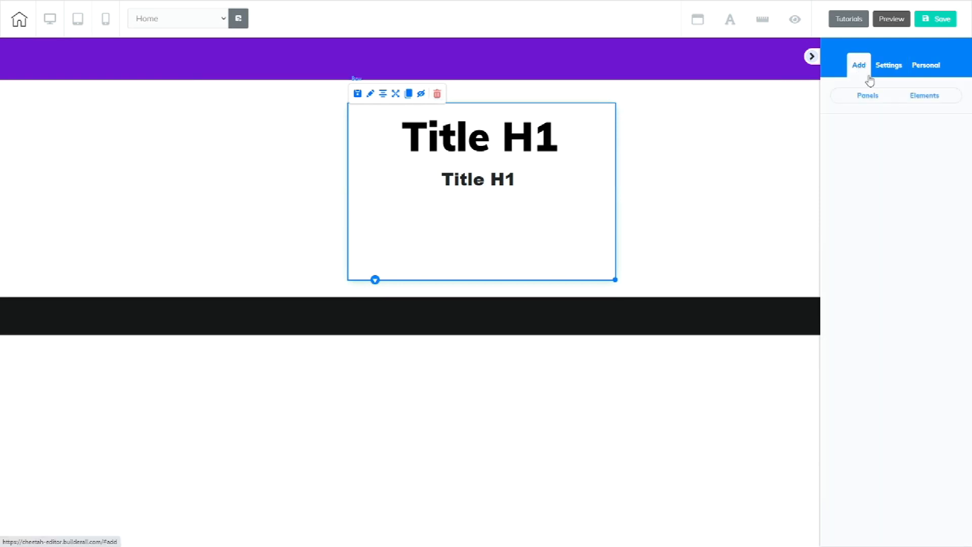
{"action": "left_click", "coordinate": [941, 98]}
{"action": "scroll", "coordinate": [920, 243], "scroll_direction": "down", "scroll_amount": 5}
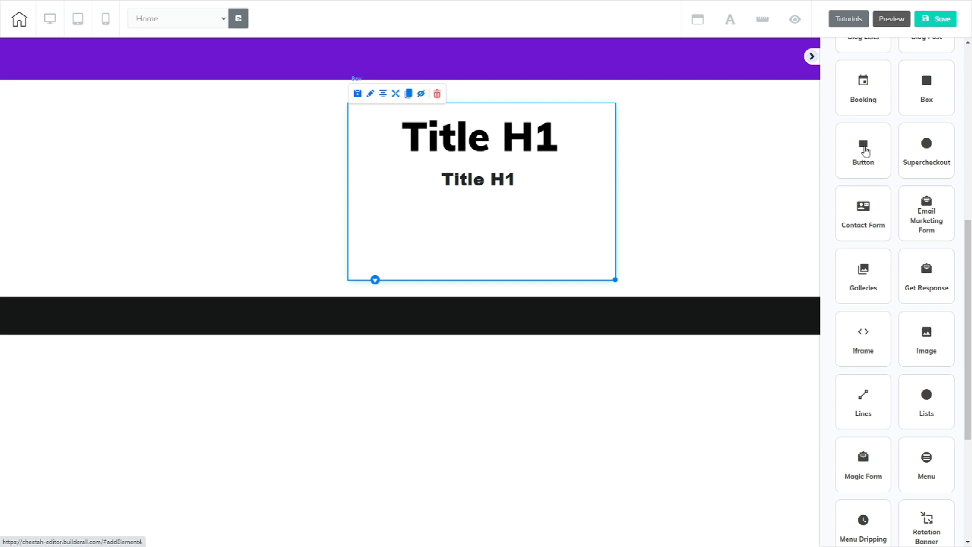
{"action": "left_click", "coordinate": [863, 147]}
{"action": "scroll", "coordinate": [928, 212], "scroll_direction": "down", "scroll_amount": 6}
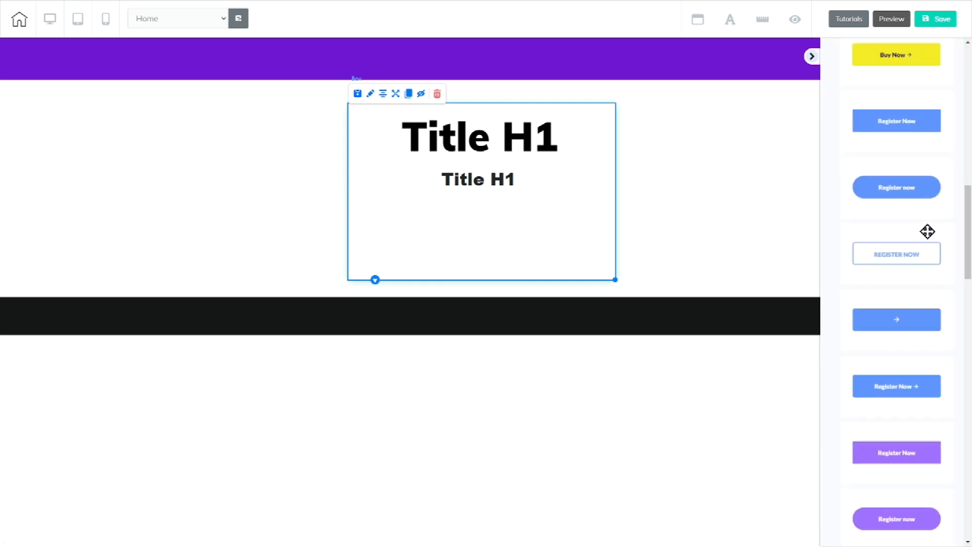
{"action": "scroll", "coordinate": [928, 231], "scroll_direction": "down", "scroll_amount": 10}
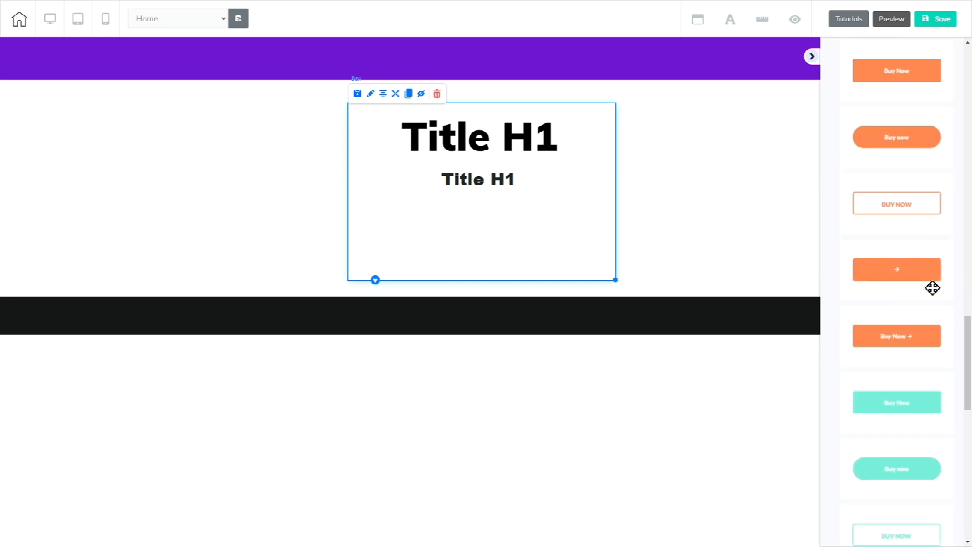
{"action": "scroll", "coordinate": [930, 283], "scroll_direction": "down", "scroll_amount": 10}
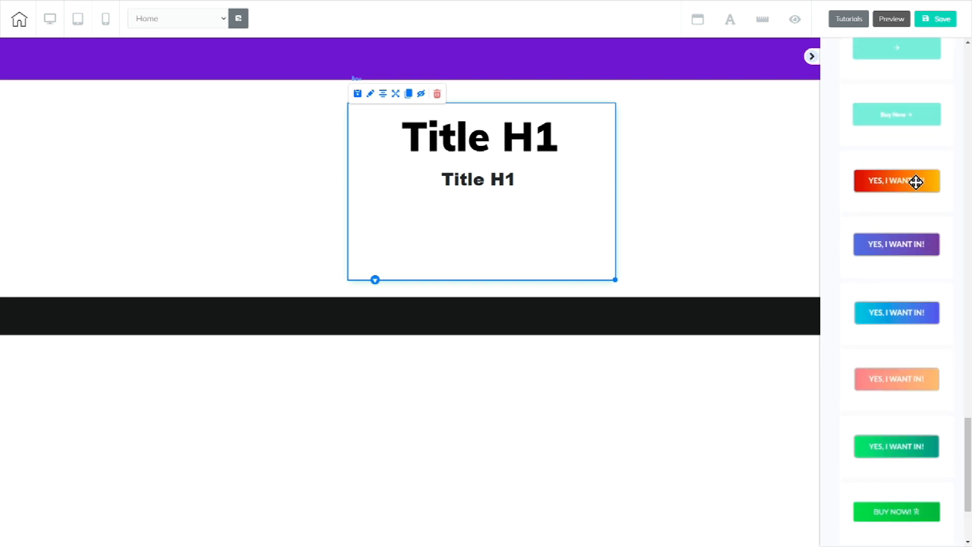
{"action": "left_click_drag", "start_coordinate": [915, 181], "coordinate": [494, 223]}
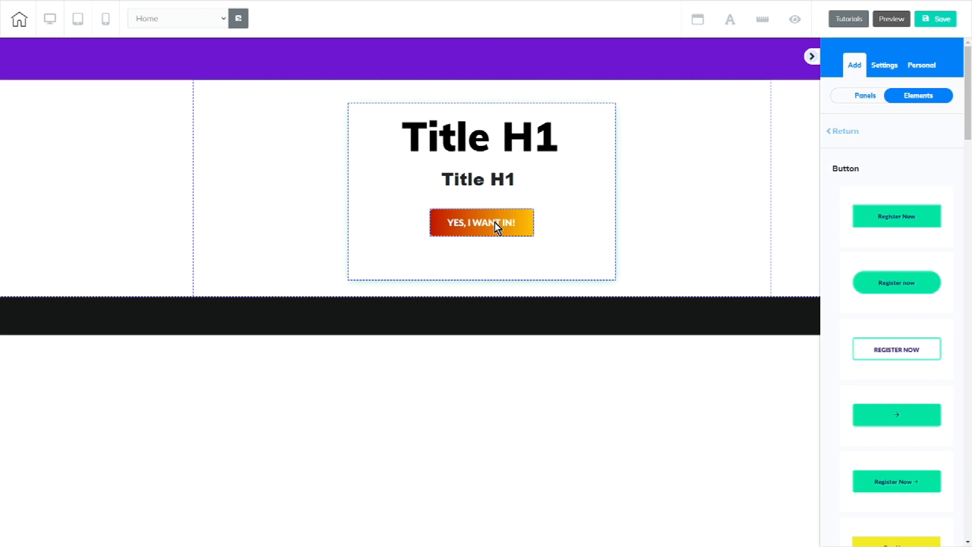
- Examine the button's link options for Web, Page, Builderall Autotags, Popup, Anchor, Video and Download
{"action": "left_click", "coordinate": [494, 222]}
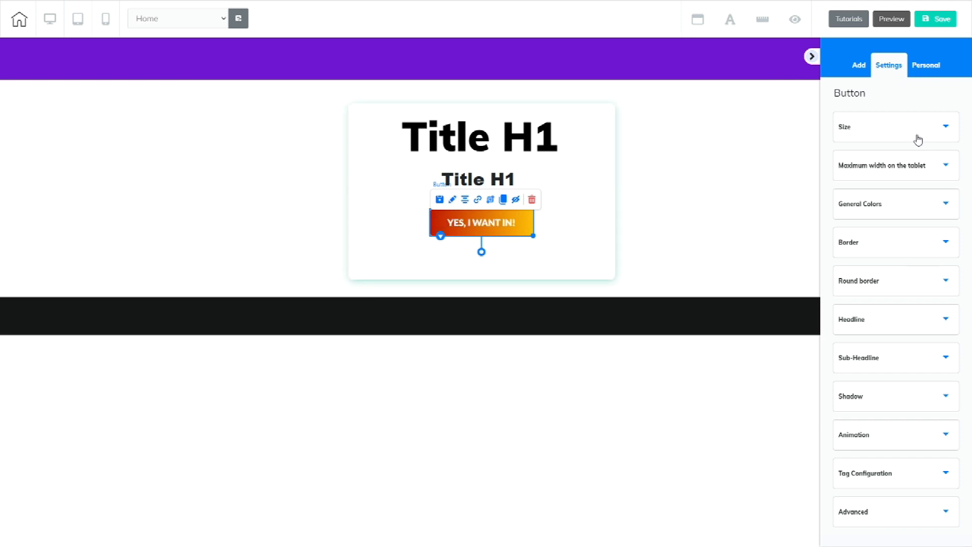
{"action": "left_click", "coordinate": [477, 200]}
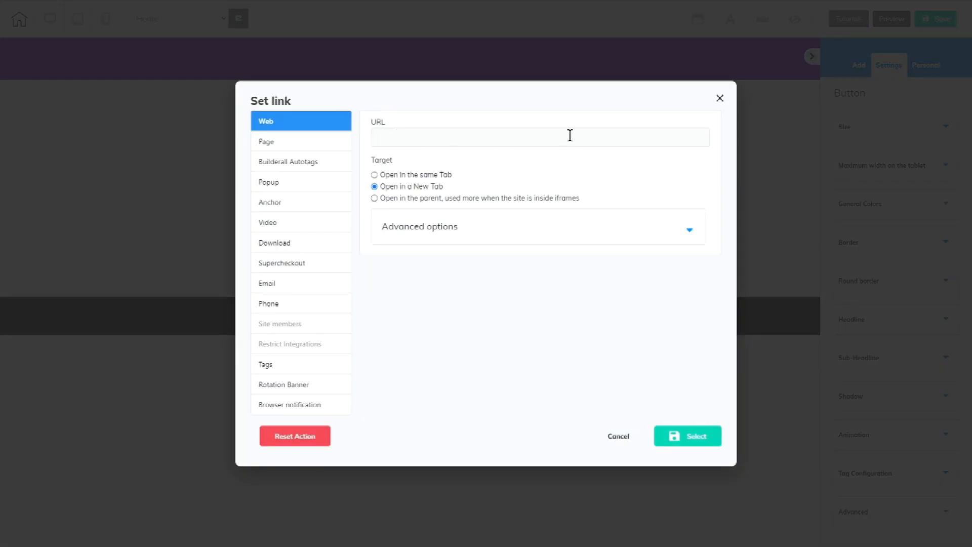
{"action": "left_click", "coordinate": [278, 145]}
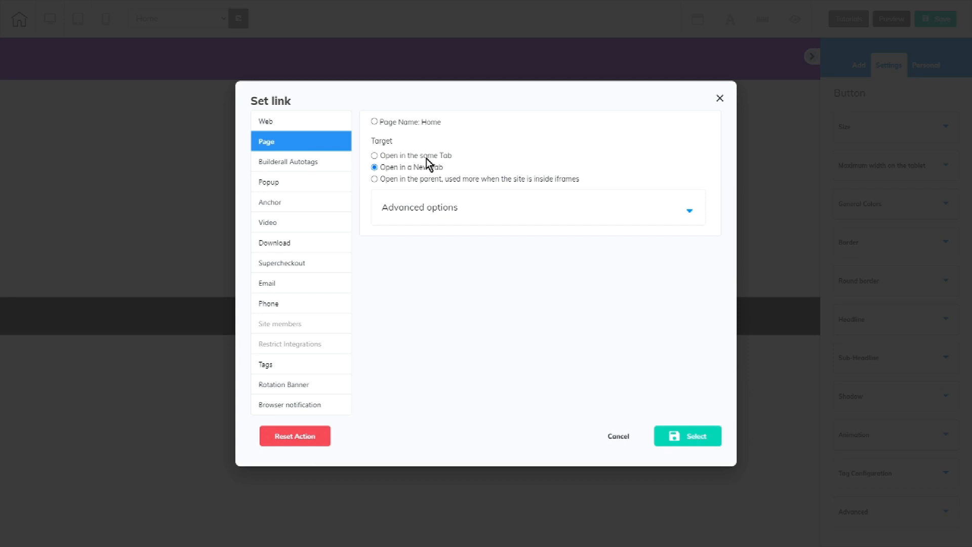
{"action": "left_click", "coordinate": [292, 167]}
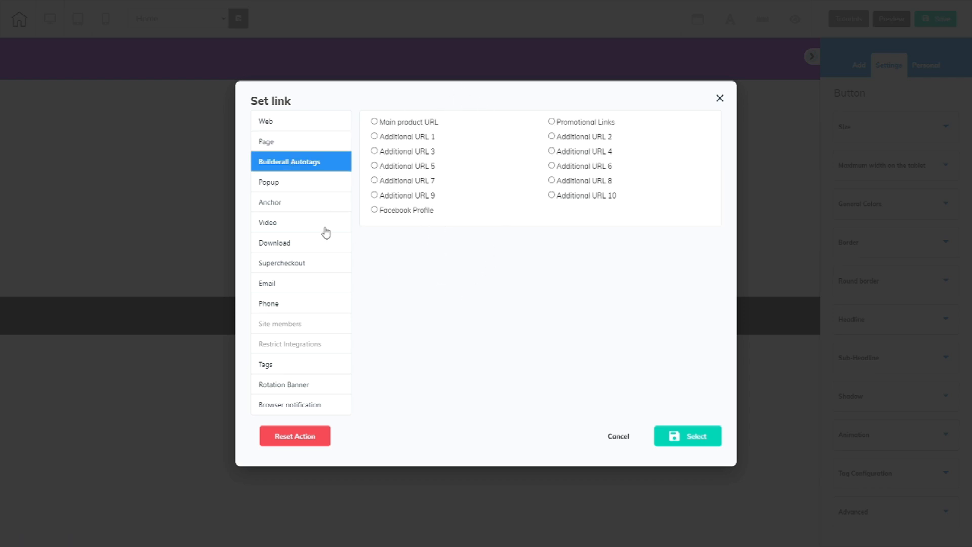
{"action": "left_click", "coordinate": [291, 183]}
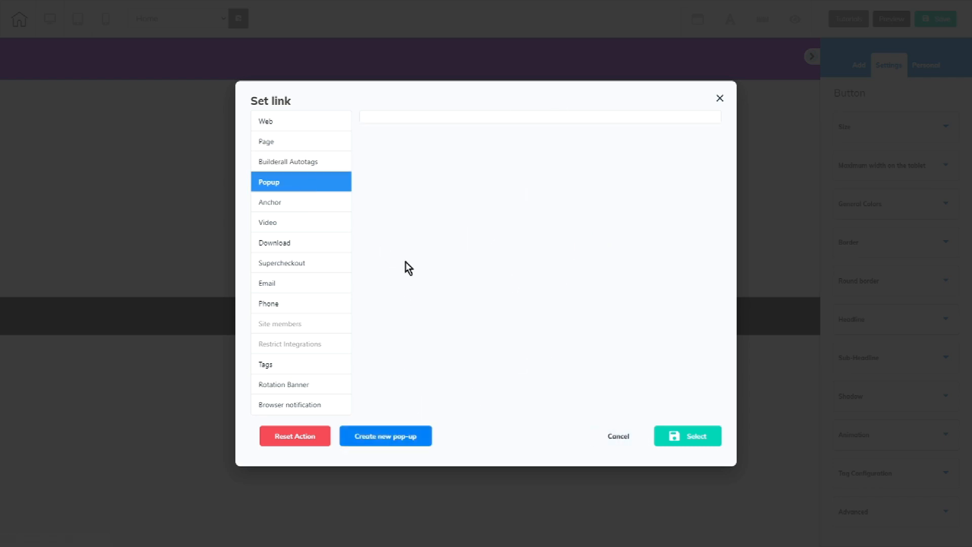
{"action": "left_click", "coordinate": [297, 203]}
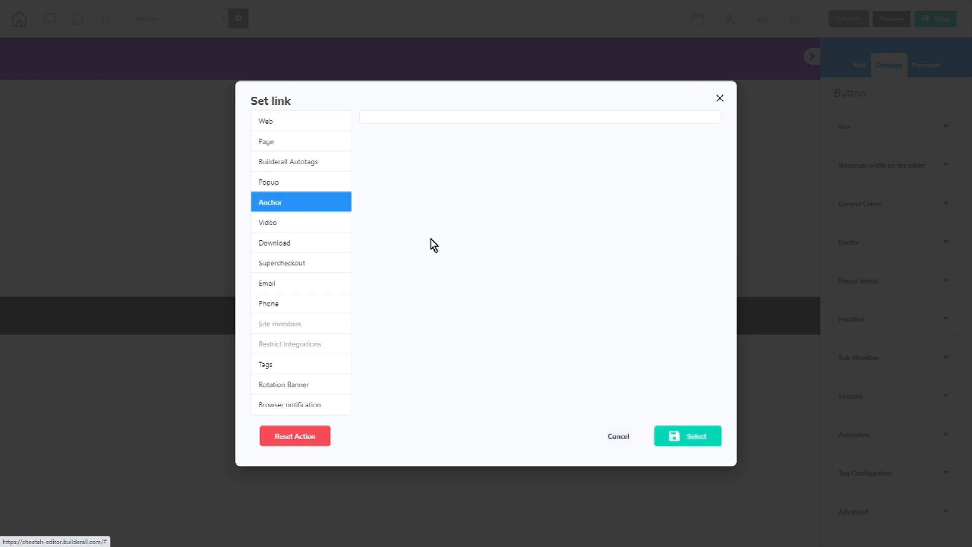
{"action": "left_click", "coordinate": [290, 223]}
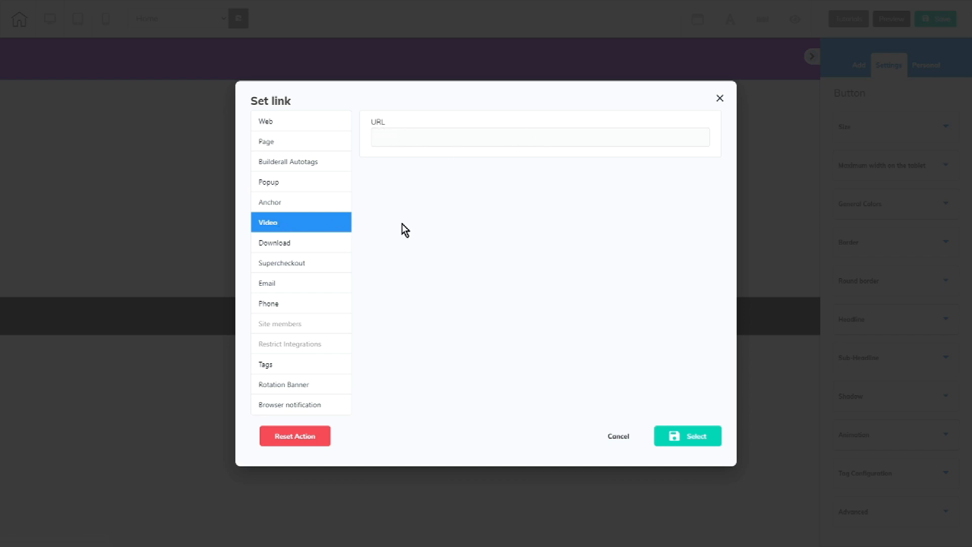
{"action": "left_click", "coordinate": [338, 245]}
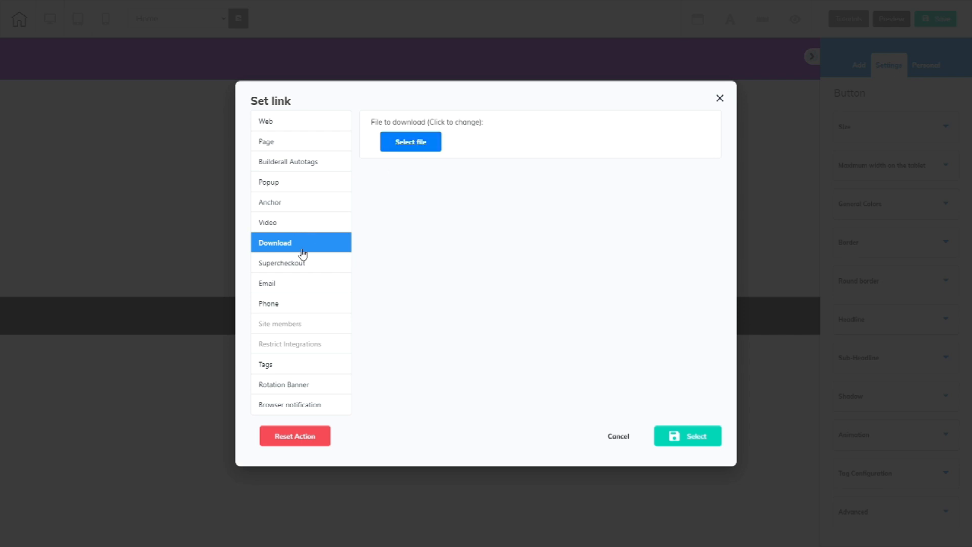
- Examine the button's Supercheckout, Email, Phone, Tags, Rotation Banner and Browser notification link options, and close without setting a link
{"action": "left_click", "coordinate": [297, 263]}
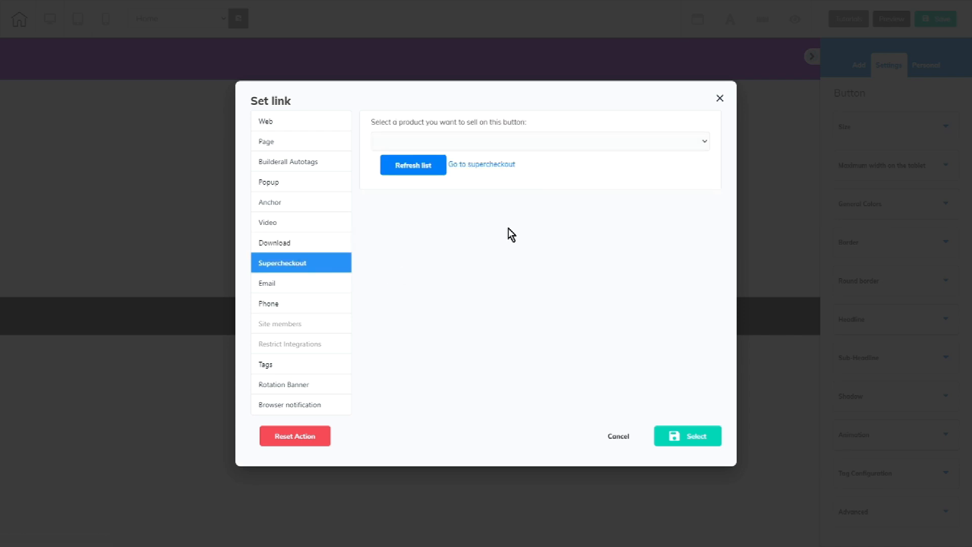
{"action": "left_click", "coordinate": [575, 144]}
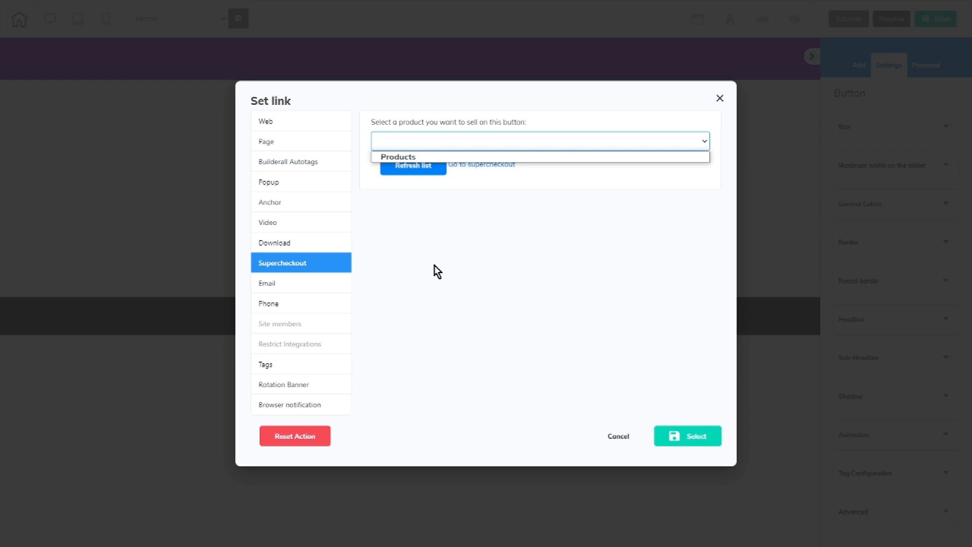
{"action": "left_click", "coordinate": [311, 283]}
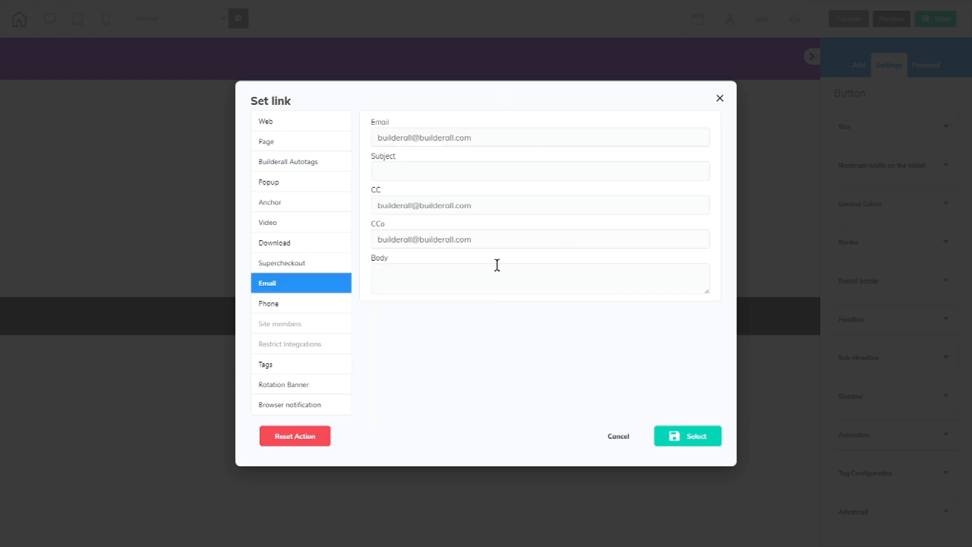
{"action": "left_click", "coordinate": [290, 304]}
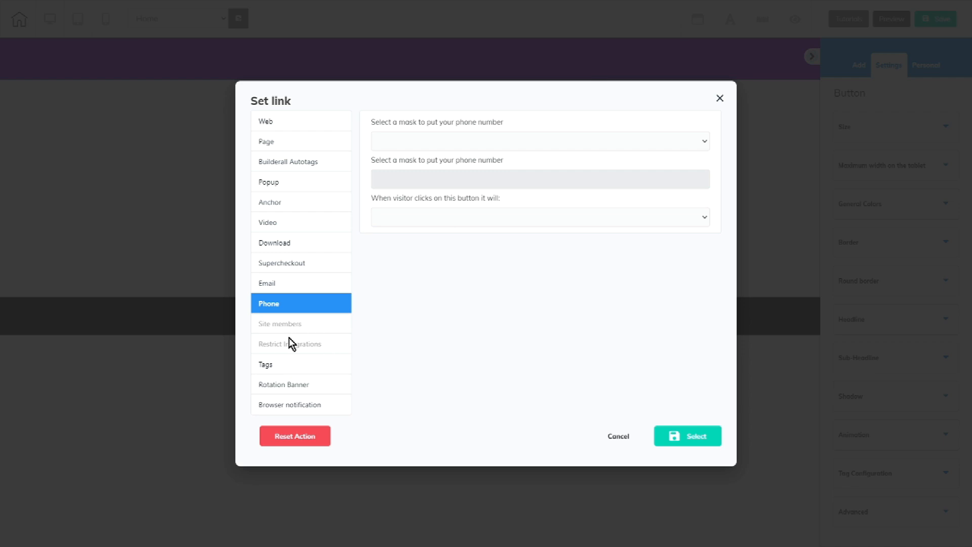
{"action": "left_click", "coordinate": [299, 366]}
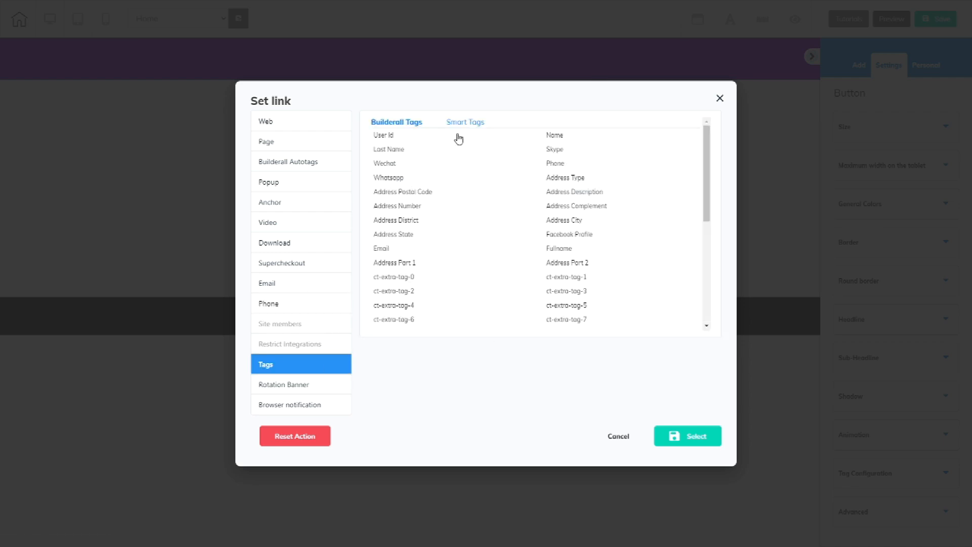
{"action": "left_click", "coordinate": [302, 386]}
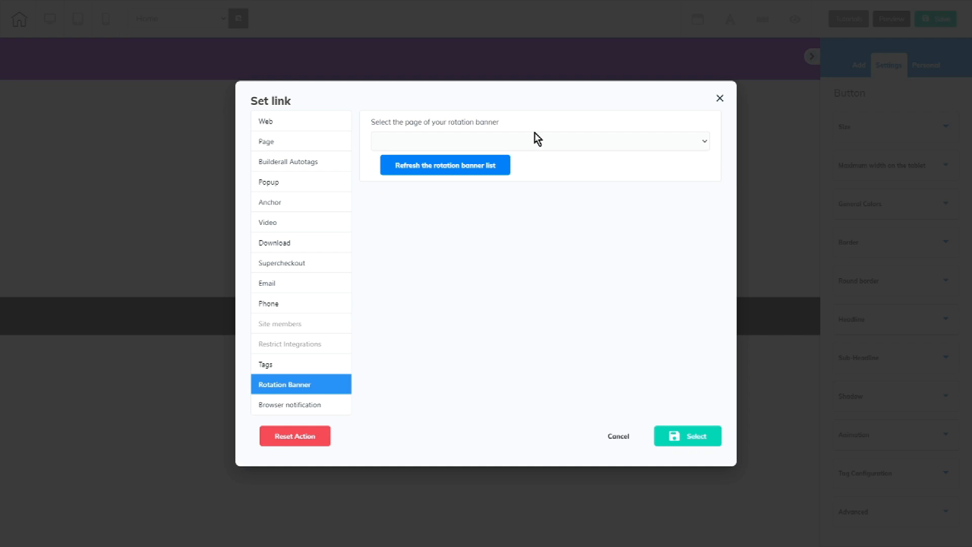
{"action": "left_click", "coordinate": [334, 405]}
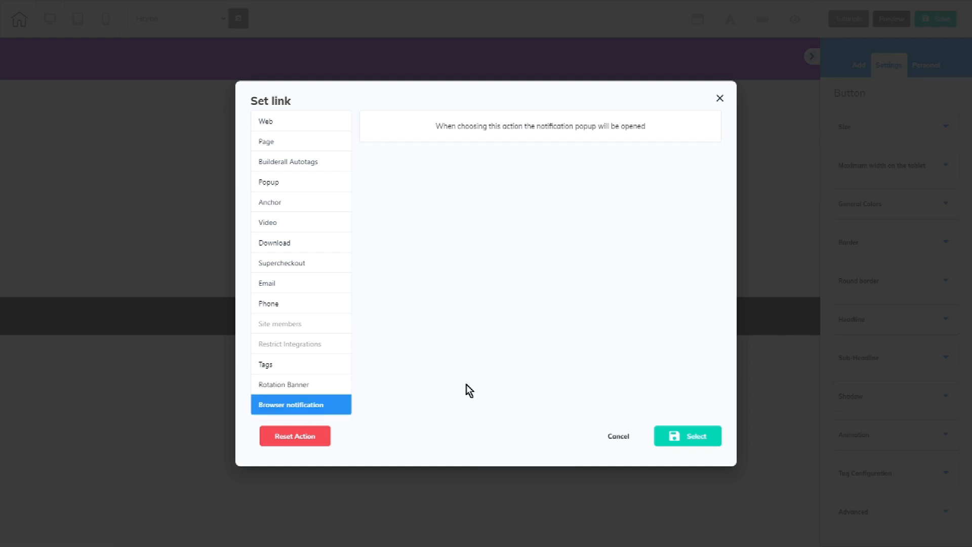
{"action": "left_click", "coordinate": [621, 438]}
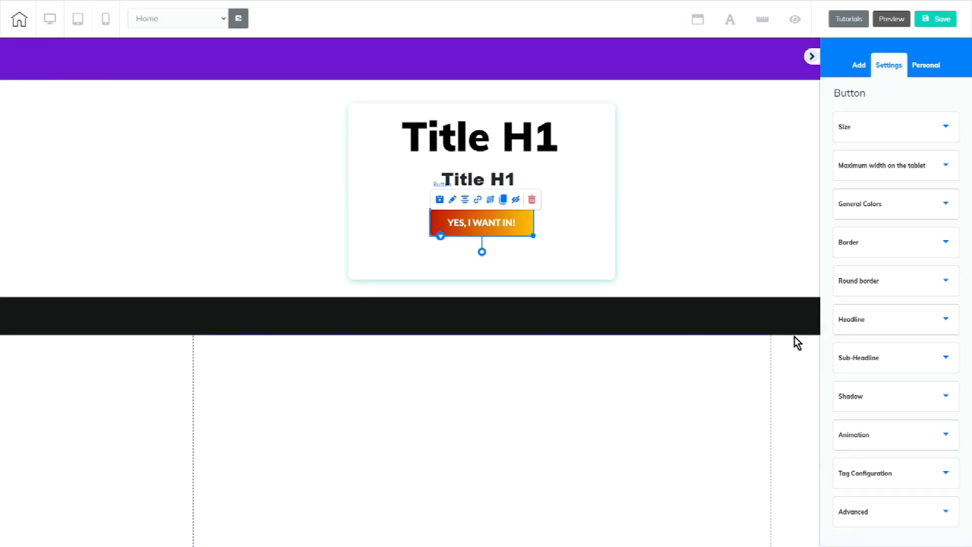
- Add the contact form with the dark "GET INSTANT ACCESS" button to the empty panel below the black bar
{"action": "left_click", "coordinate": [860, 66]}
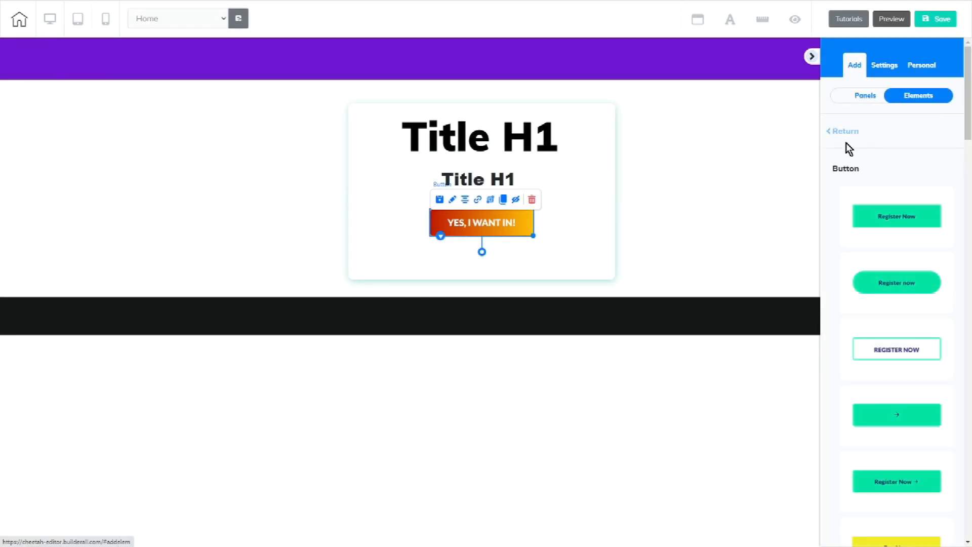
{"action": "left_click", "coordinate": [845, 133]}
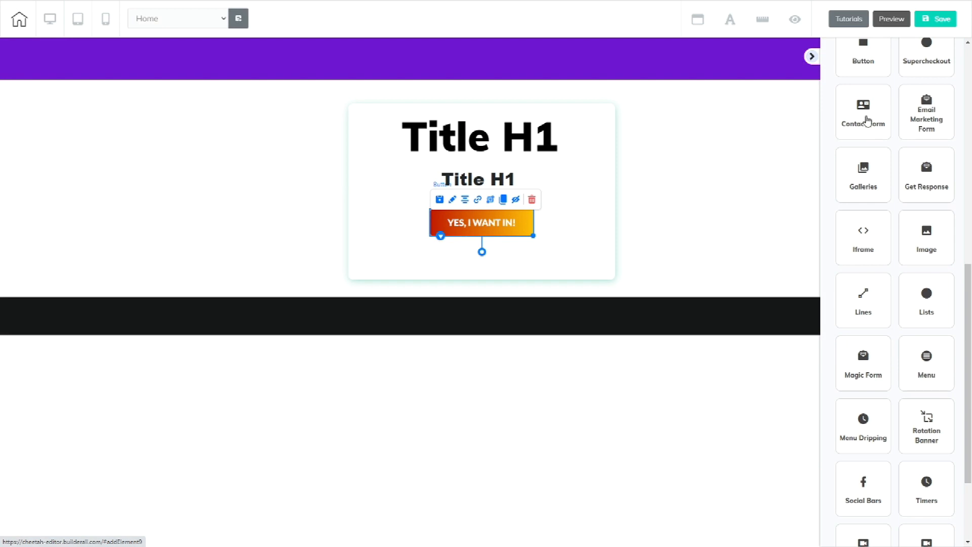
{"action": "left_click", "coordinate": [867, 120]}
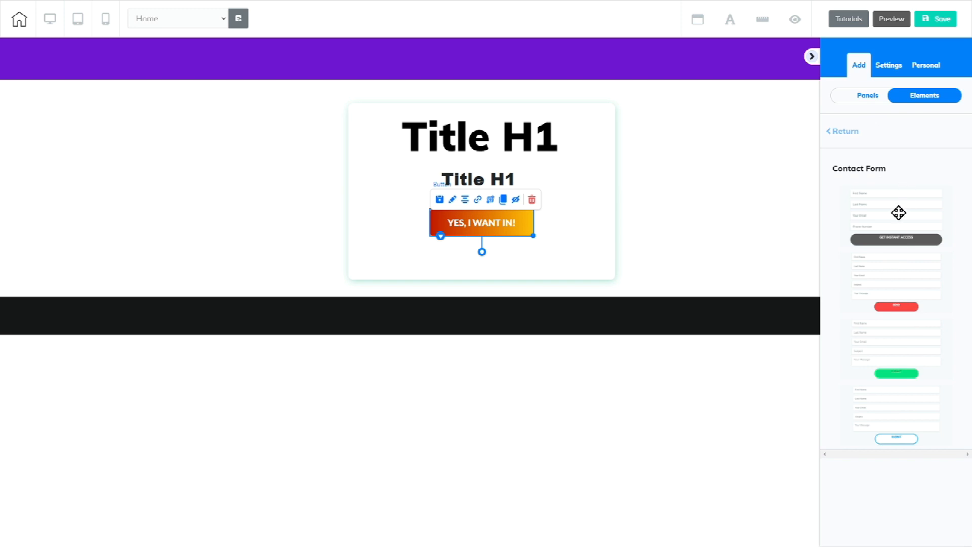
{"action": "left_click_drag", "start_coordinate": [903, 213], "coordinate": [612, 411]}
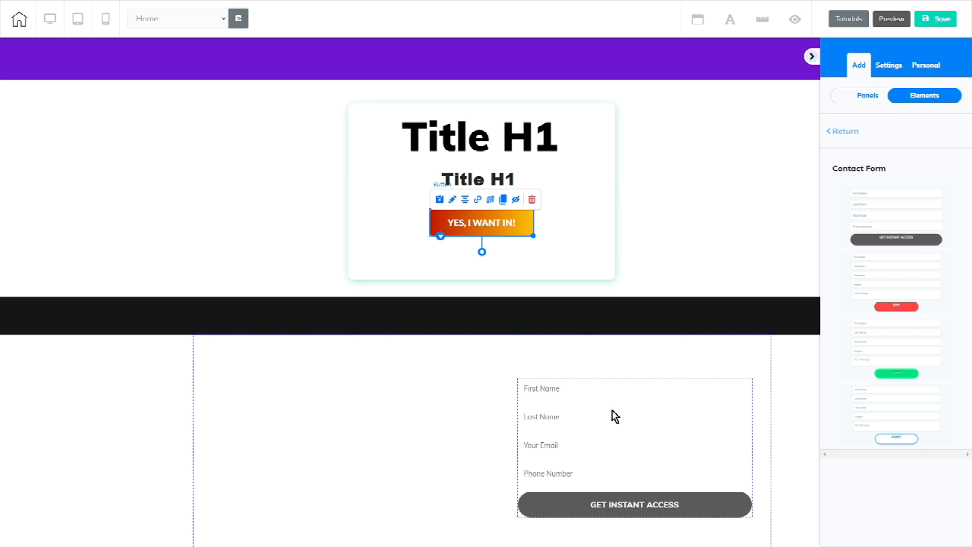
- Examine the contact form's style settings, email configuration and hide option, leaving the form unchanged and visible
{"action": "left_click", "coordinate": [612, 411]}
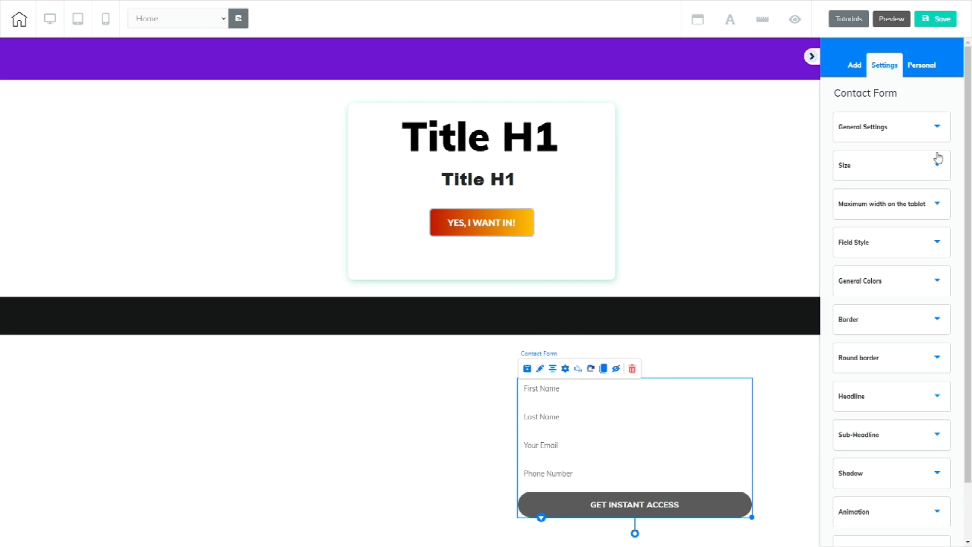
{"action": "scroll", "coordinate": [908, 304], "scroll_direction": "down", "scroll_amount": 2}
{"action": "scroll", "coordinate": [904, 463], "scroll_direction": "up", "scroll_amount": 2}
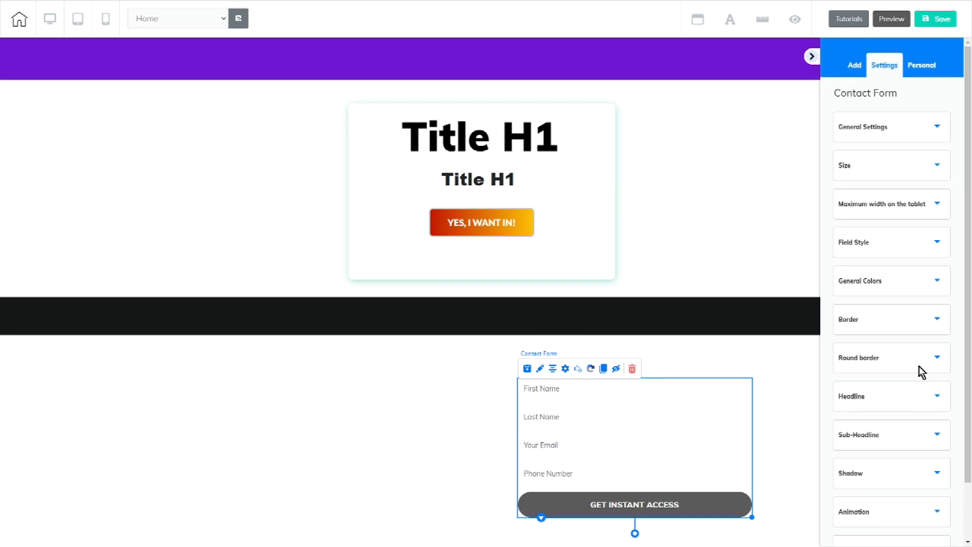
{"action": "left_click", "coordinate": [566, 372]}
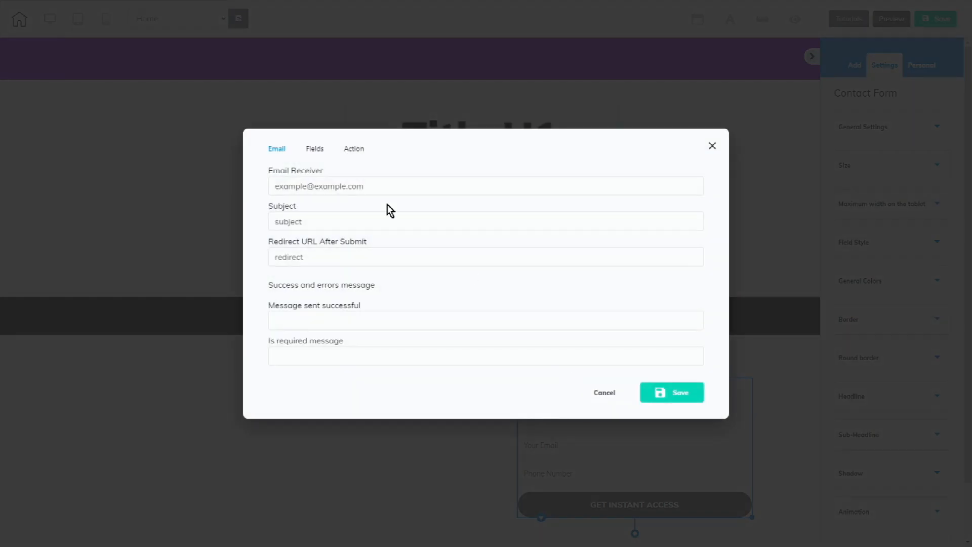
{"action": "left_click", "coordinate": [712, 146]}
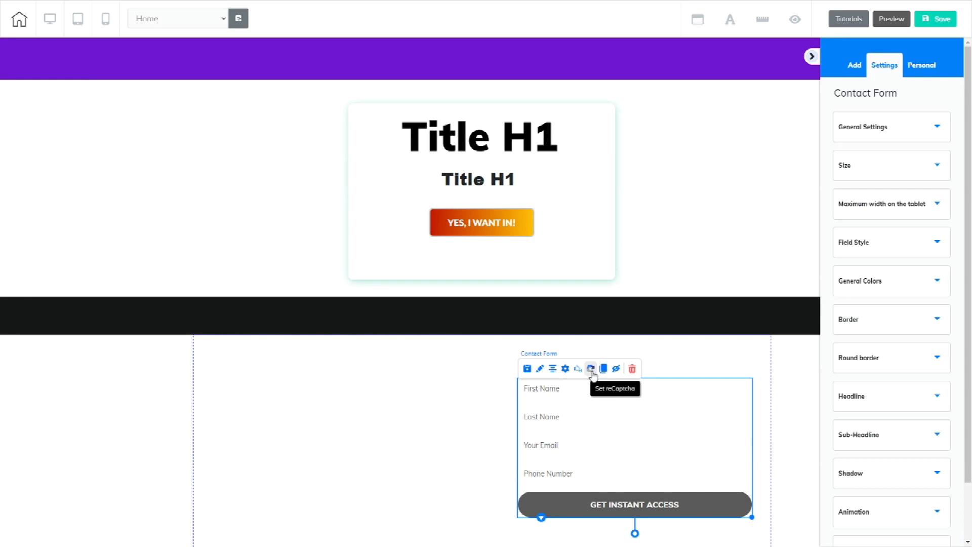
{"action": "left_click", "coordinate": [616, 373]}
{"action": "left_click", "coordinate": [793, 17]}
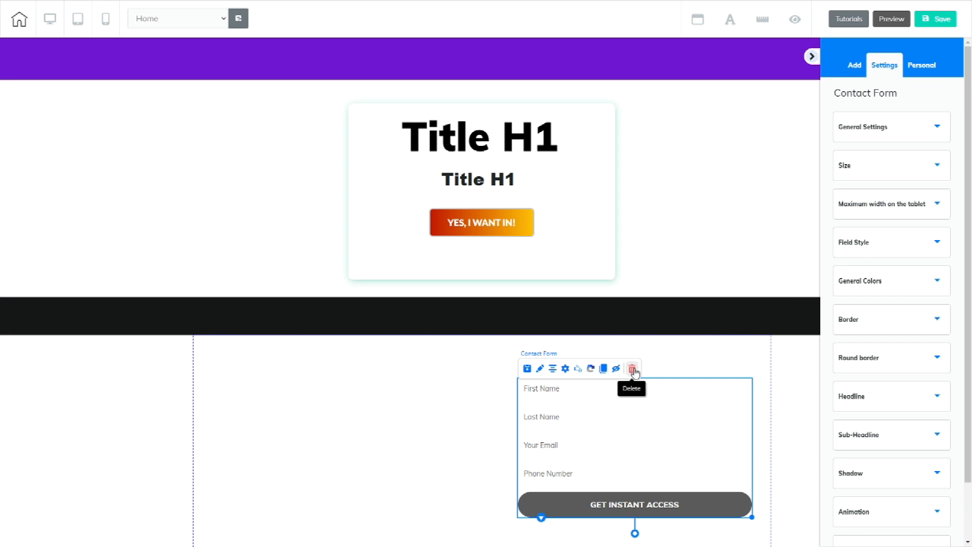
- Return to the element list and look at the available Email Marketing Form designs
{"action": "left_click", "coordinate": [855, 66]}
{"action": "left_click", "coordinate": [926, 97]}
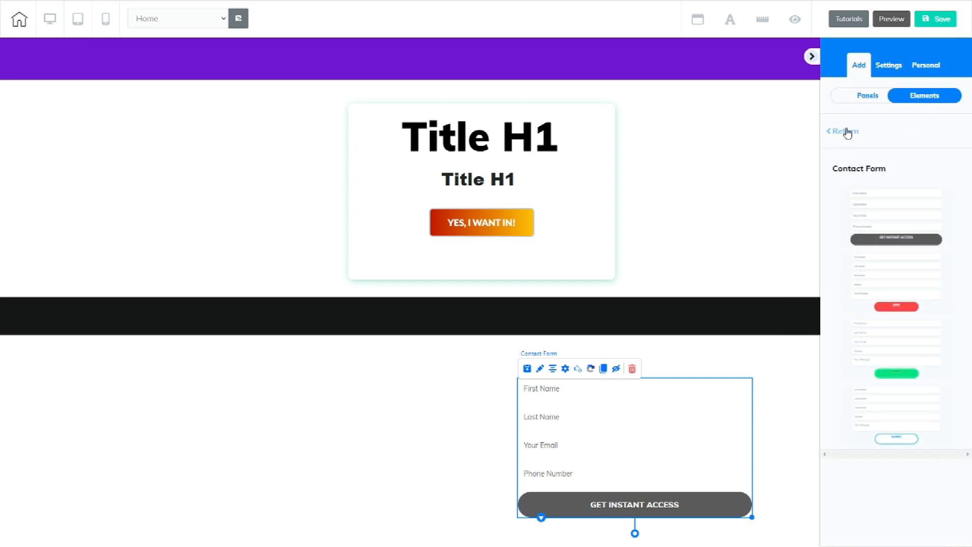
{"action": "left_click", "coordinate": [843, 131]}
{"action": "scroll", "coordinate": [926, 342], "scroll_direction": "down", "scroll_amount": 10}
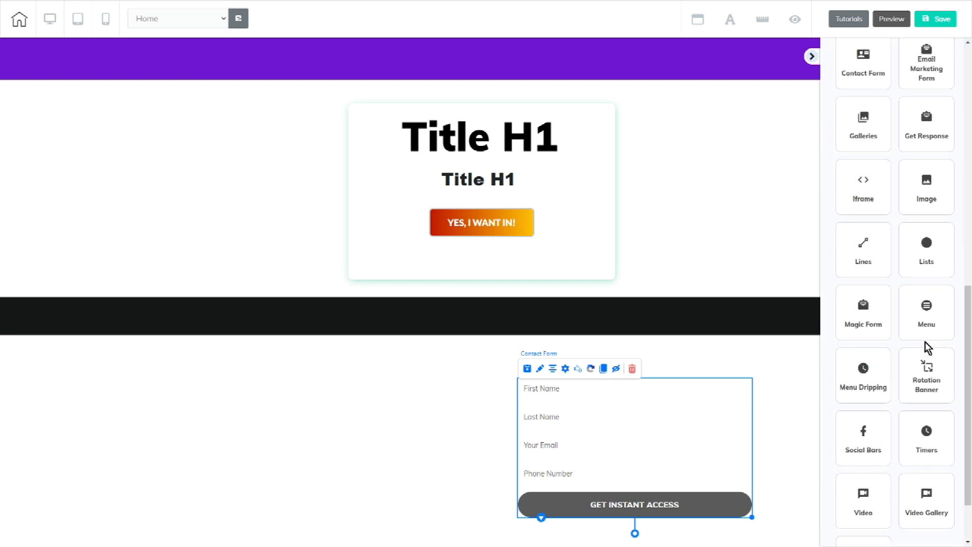
{"action": "scroll", "coordinate": [925, 341], "scroll_direction": "up", "scroll_amount": 2}
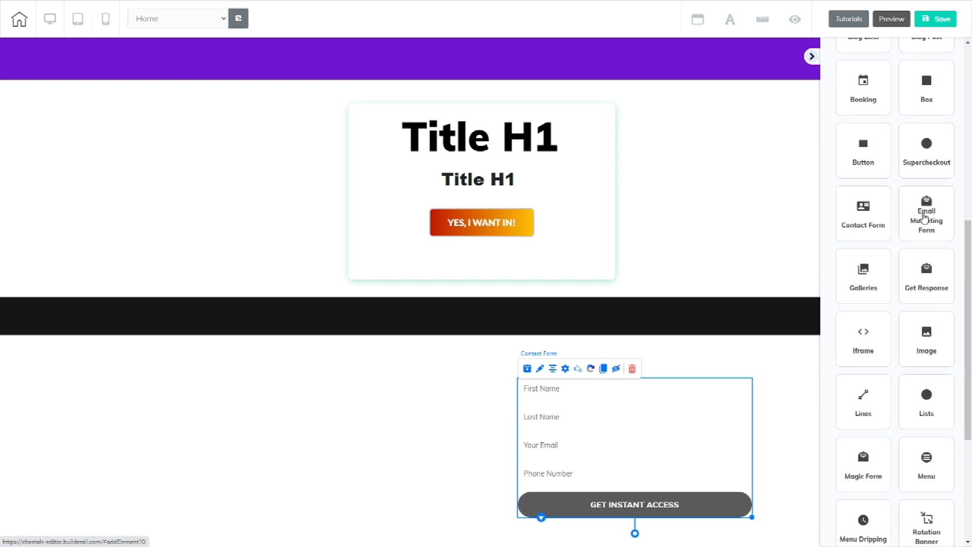
{"action": "left_click", "coordinate": [924, 216]}
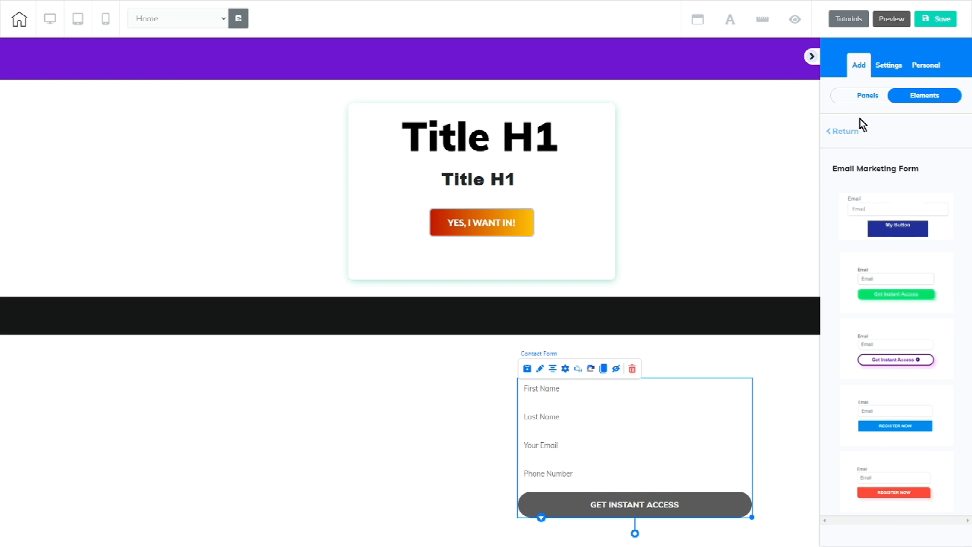
- Add a horizontal image to the panel beside the contact form and enlarge it to roughly the form's height
{"action": "left_click", "coordinate": [845, 132]}
{"action": "scroll", "coordinate": [911, 278], "scroll_direction": "down", "scroll_amount": 5}
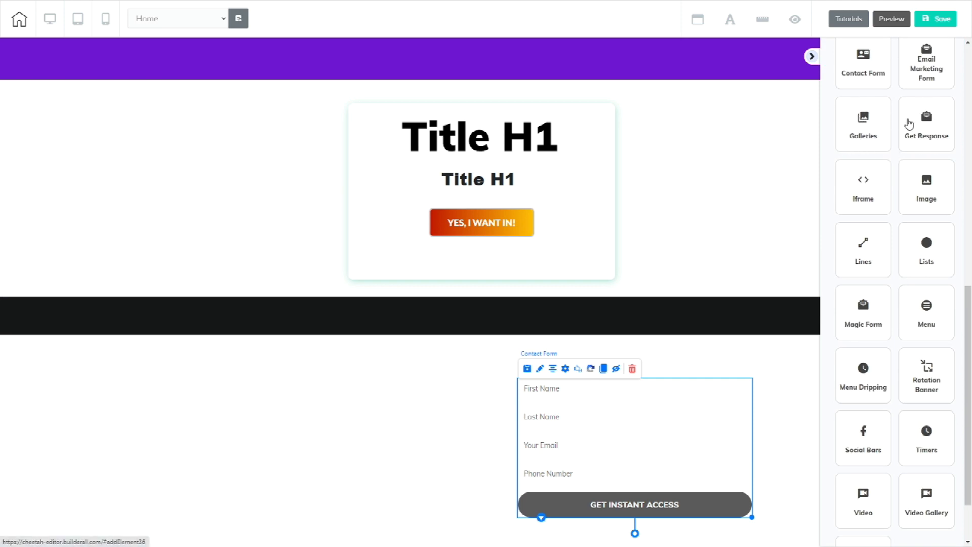
{"action": "scroll", "coordinate": [886, 228], "scroll_direction": "up", "scroll_amount": 2}
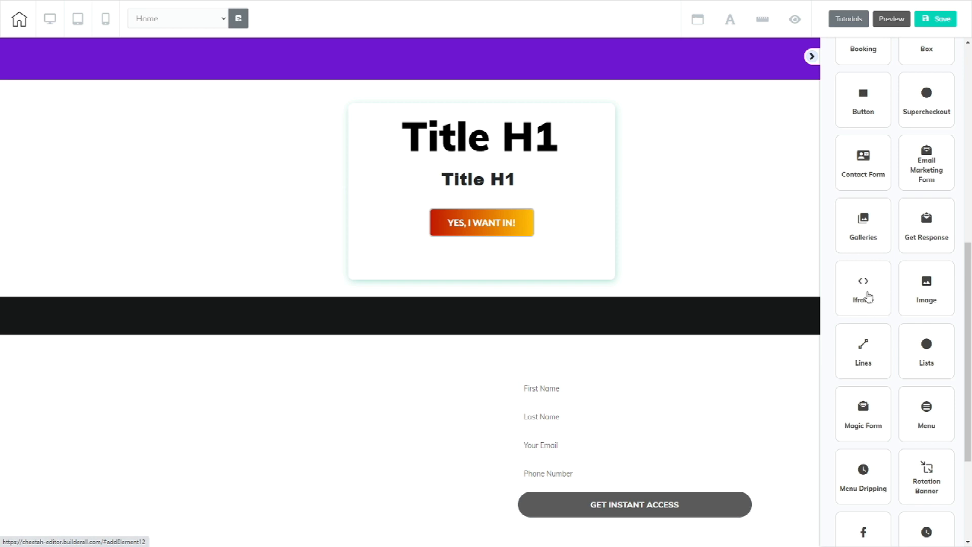
{"action": "left_click", "coordinate": [929, 291]}
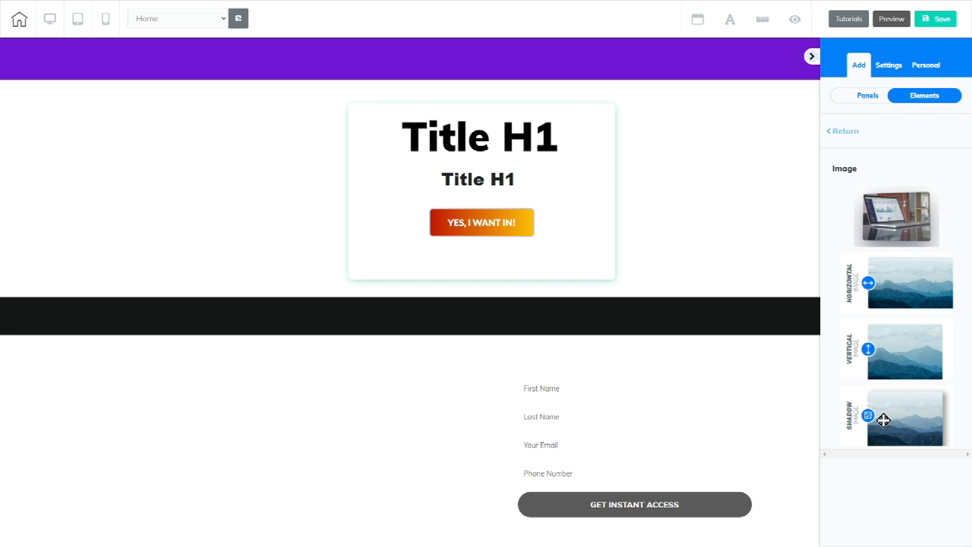
{"action": "left_click_drag", "start_coordinate": [917, 280], "coordinate": [292, 389]}
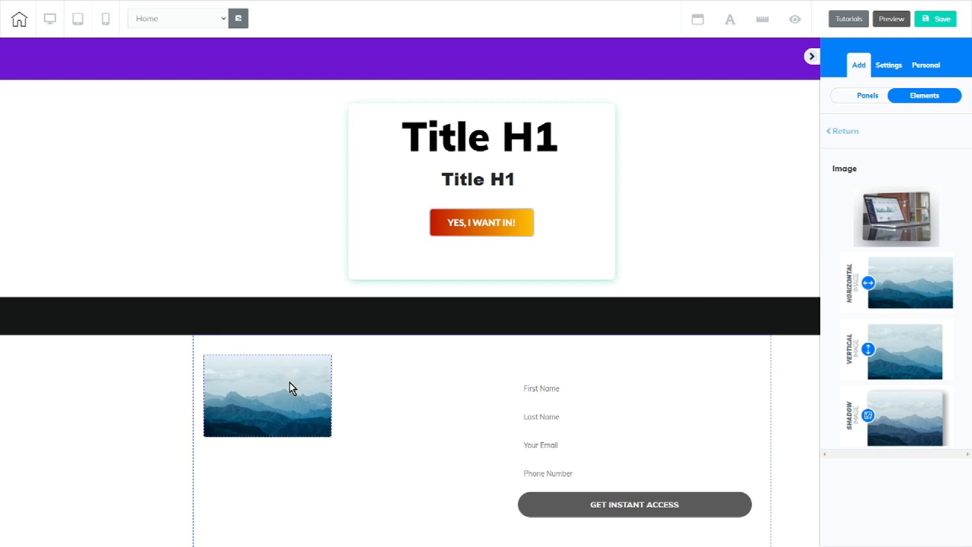
{"action": "left_click", "coordinate": [292, 389]}
{"action": "left_click_drag", "start_coordinate": [330, 436], "coordinate": [464, 522]}
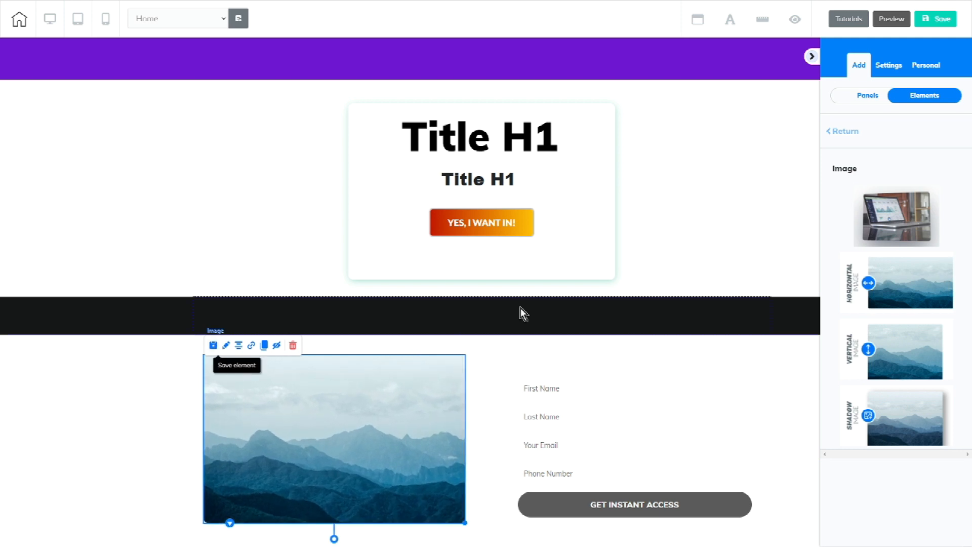
- Examine the mountain image's general settings, including the alt text, title, image replacement and external image options, and its link option
{"action": "left_click", "coordinate": [225, 347]}
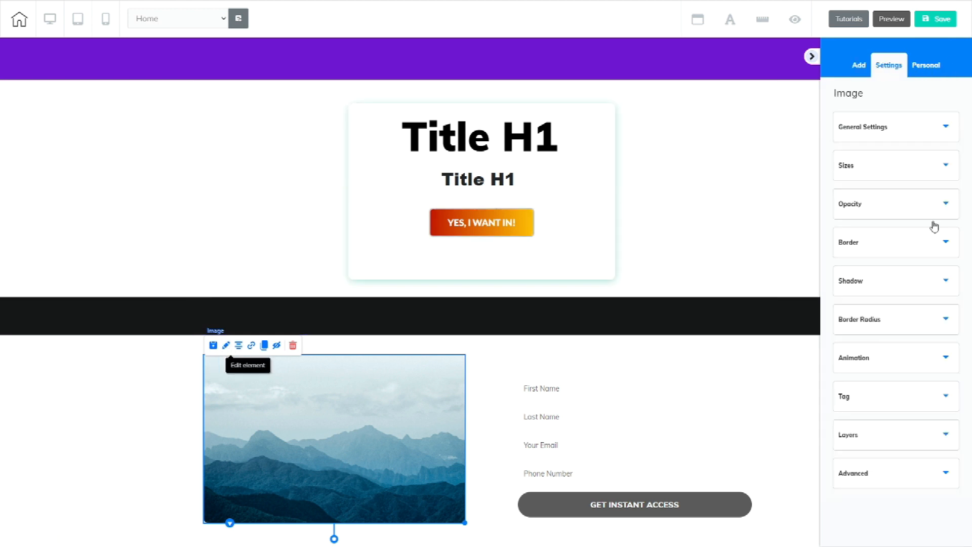
{"action": "left_click", "coordinate": [869, 128]}
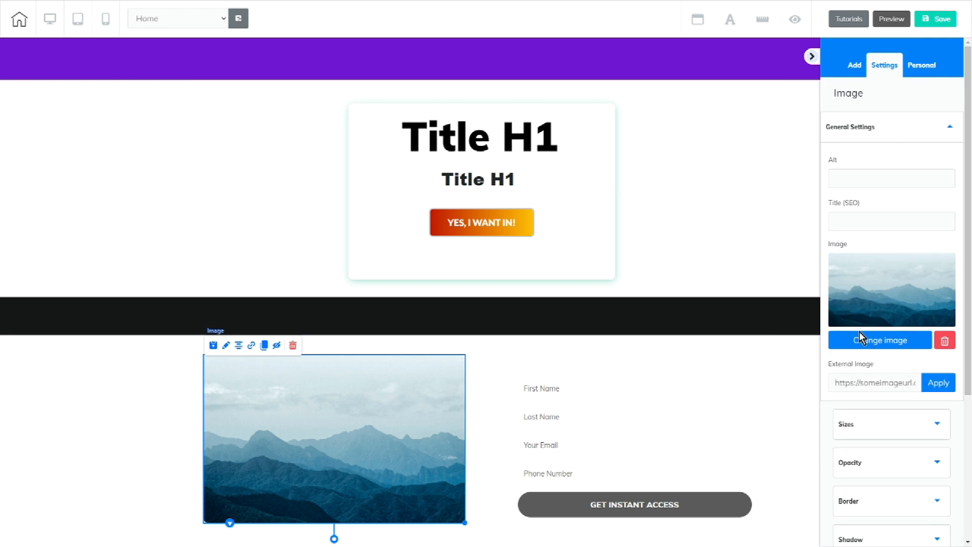
{"action": "scroll", "coordinate": [908, 420], "scroll_direction": "down", "scroll_amount": 4}
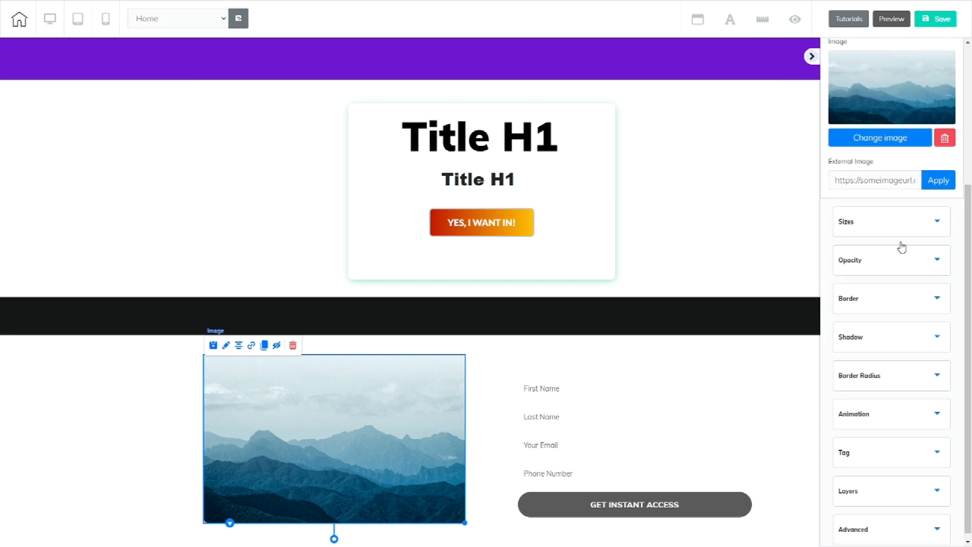
{"action": "left_click", "coordinate": [253, 347]}
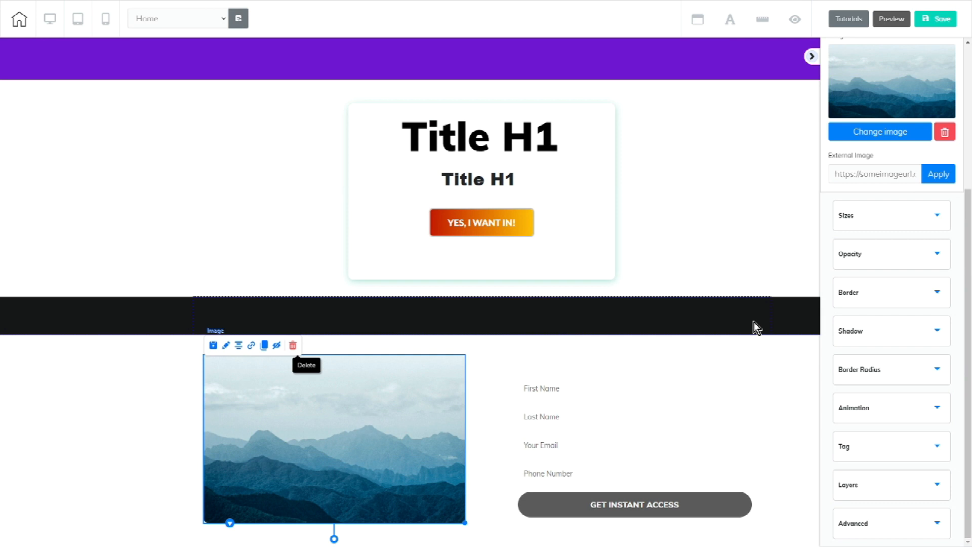
- Add the first, light-coloured Menu design to the purple header panel
{"action": "scroll", "coordinate": [896, 311], "scroll_direction": "up", "scroll_amount": 5}
{"action": "left_click", "coordinate": [859, 65]}
{"action": "left_click", "coordinate": [885, 136]}
{"action": "scroll", "coordinate": [915, 301], "scroll_direction": "down", "scroll_amount": 11}
{"action": "scroll", "coordinate": [915, 301], "scroll_direction": "down", "scroll_amount": 1}
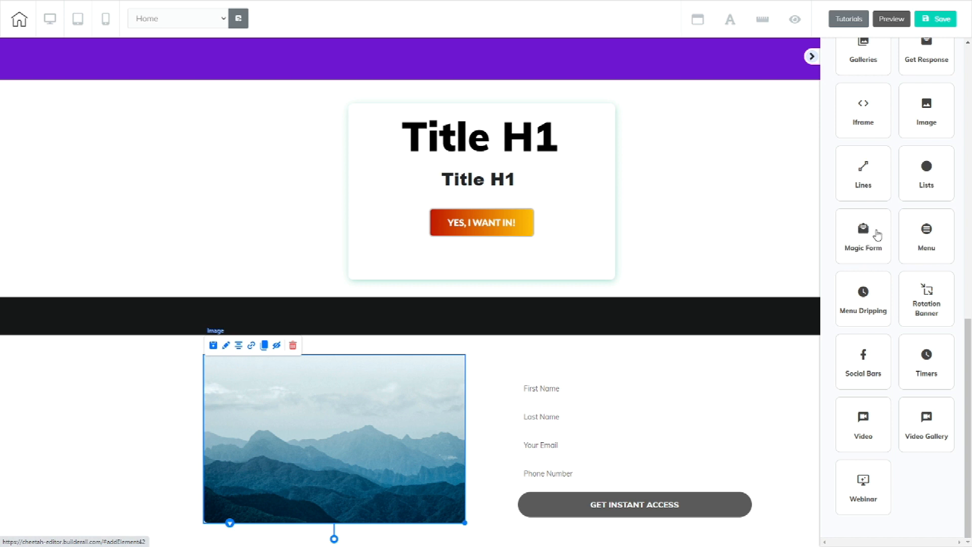
{"action": "left_click", "coordinate": [928, 237]}
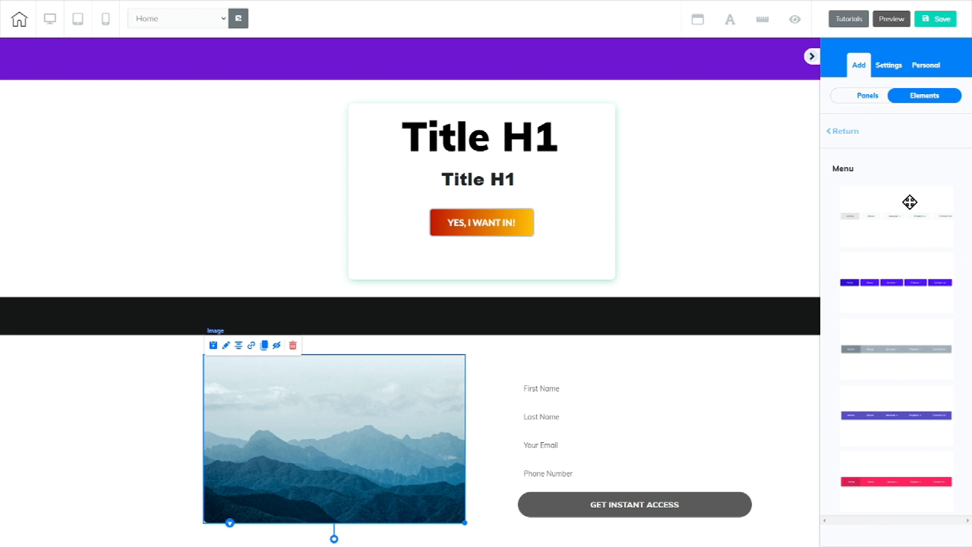
{"action": "left_click_drag", "start_coordinate": [909, 202], "coordinate": [359, 69]}
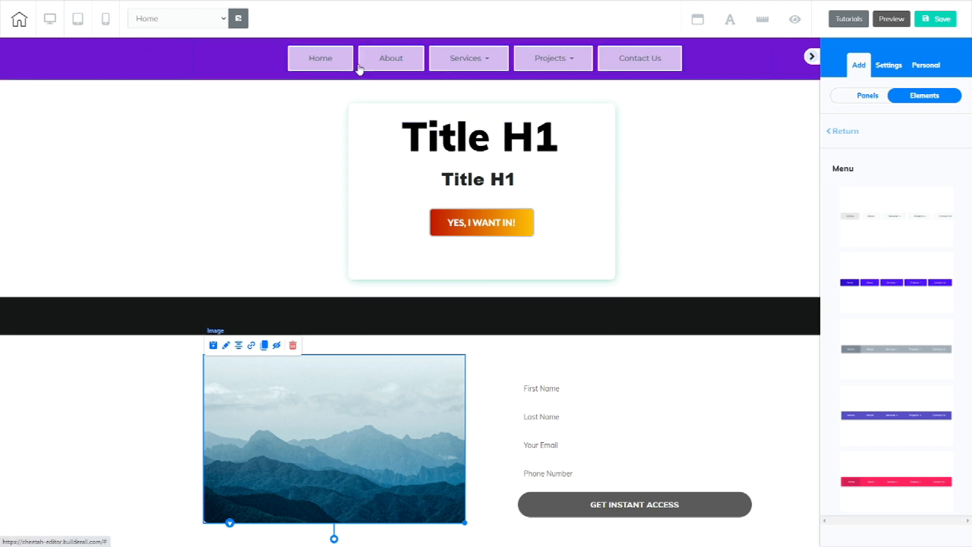
- Examine the header menu's style settings and its item list, closing the list without changing any items
{"action": "left_click", "coordinate": [430, 59]}
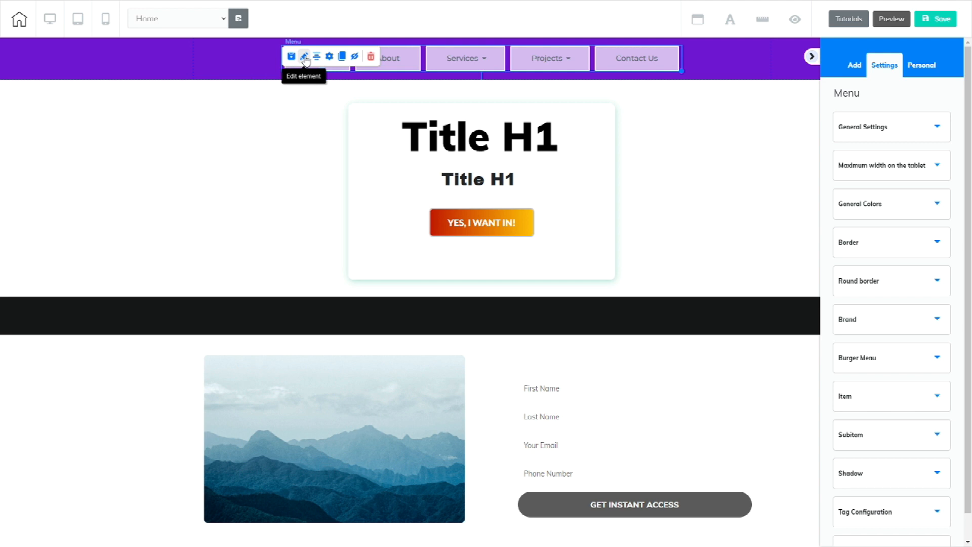
{"action": "scroll", "coordinate": [893, 124], "scroll_direction": "down", "scroll_amount": 1}
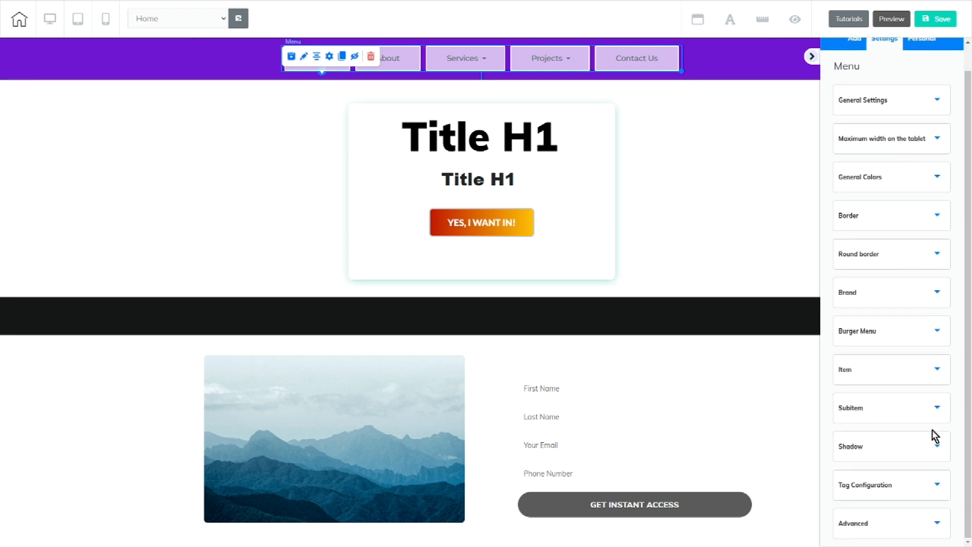
{"action": "scroll", "coordinate": [935, 436], "scroll_direction": "up", "scroll_amount": 1}
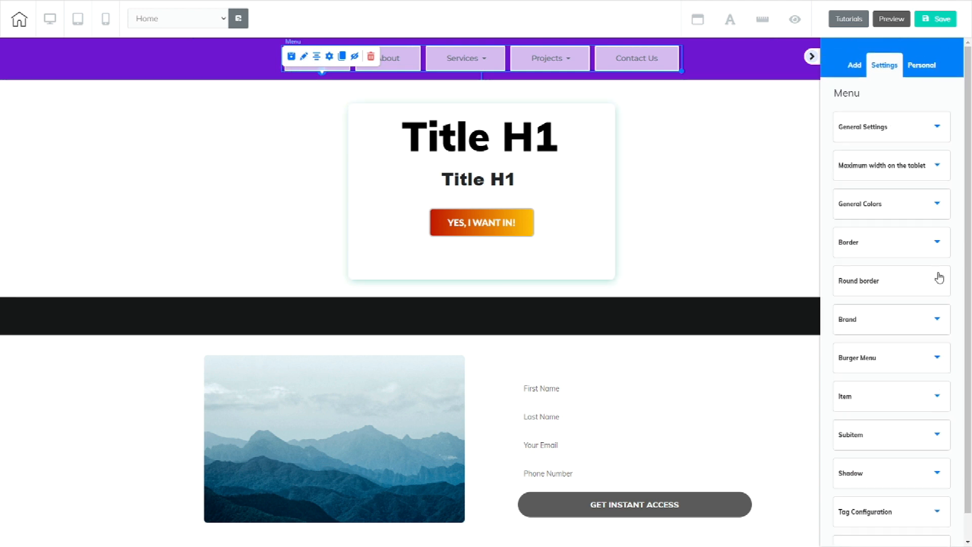
{"action": "left_click", "coordinate": [330, 57]}
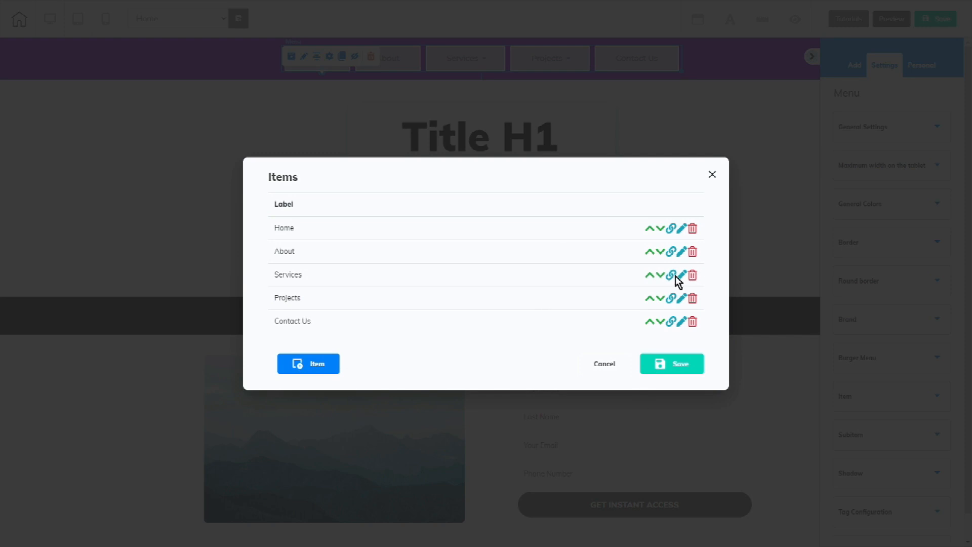
{"action": "left_click", "coordinate": [712, 175]}
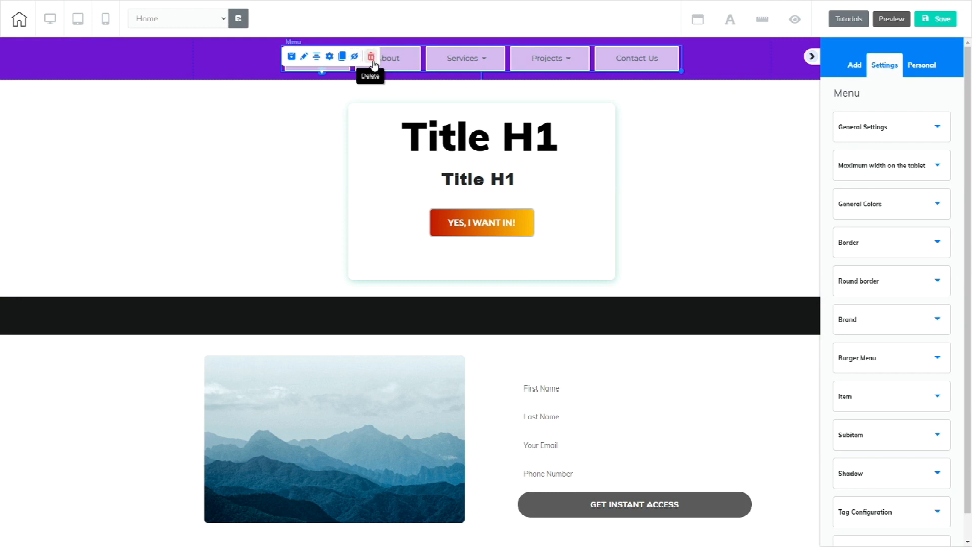
- Add the Social Bars element to the purple header panel, to the left of the menu
{"action": "left_click", "coordinate": [854, 64]}
{"action": "left_click", "coordinate": [852, 138]}
{"action": "scroll", "coordinate": [867, 289], "scroll_direction": "down", "scroll_amount": 1}
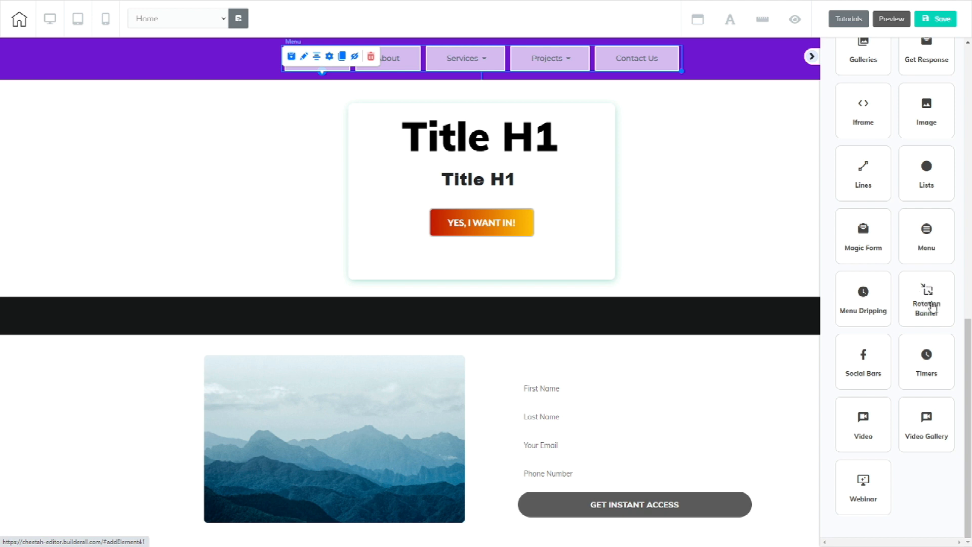
{"action": "left_click", "coordinate": [863, 365]}
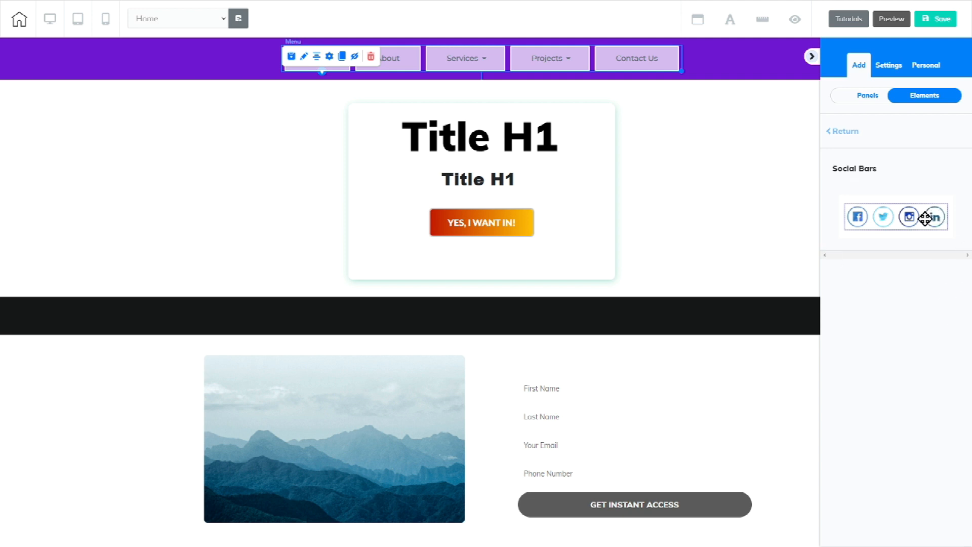
{"action": "left_click_drag", "start_coordinate": [911, 217], "coordinate": [183, 54]}
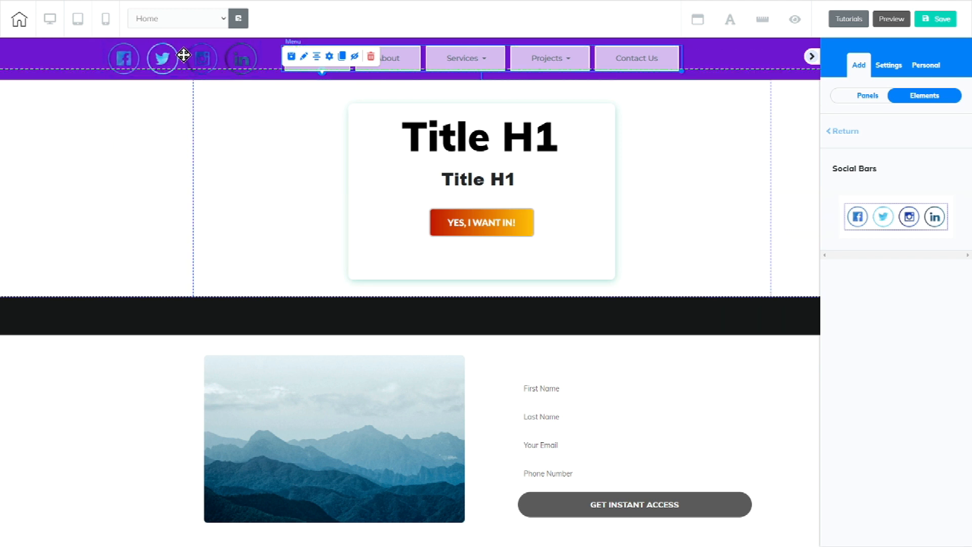
- Shrink the social bar to fit within the purple header and move it close to the menu's Home item
{"action": "left_click", "coordinate": [247, 56]}
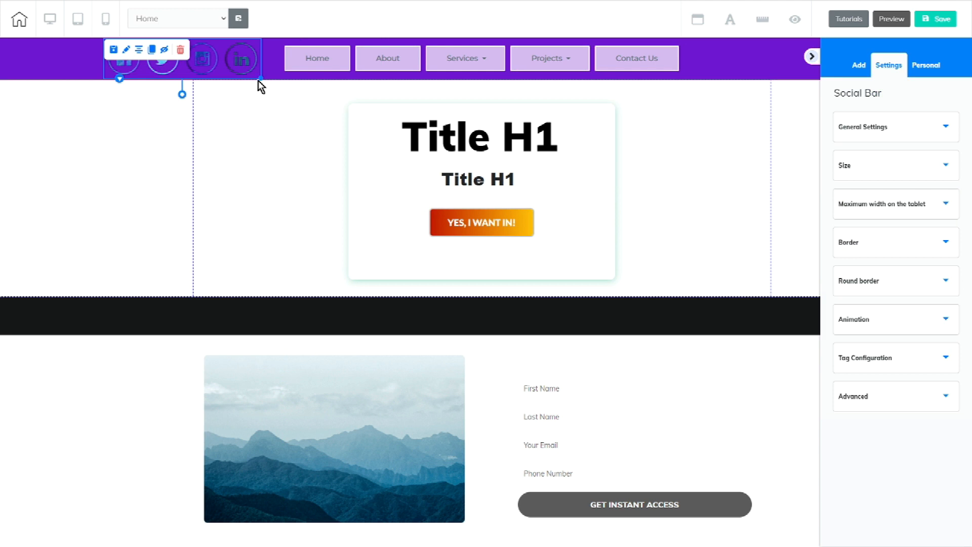
{"action": "mouse_move", "coordinate": [260, 79]}
{"action": "left_mouse_down"}
{"action": "mouse_move", "coordinate": [217, 61]}
{"action": "mouse_move", "coordinate": [252, 64]}
{"action": "left_mouse_up"}
{"action": "left_click_drag", "start_coordinate": [173, 55], "coordinate": [174, 55]}
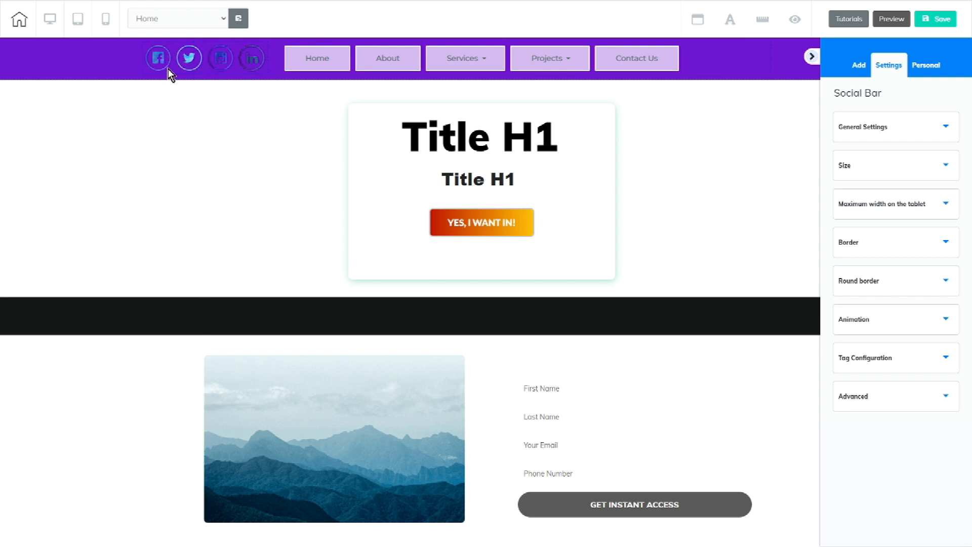
- Examine the social bar's general settings, covering the link and image options for each social network
{"action": "left_click", "coordinate": [168, 70]}
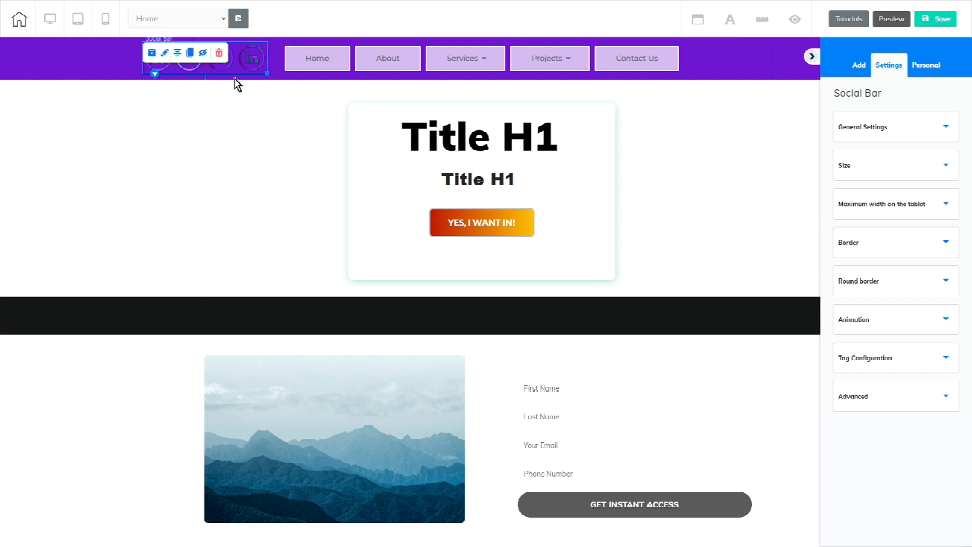
{"action": "left_click", "coordinate": [172, 61]}
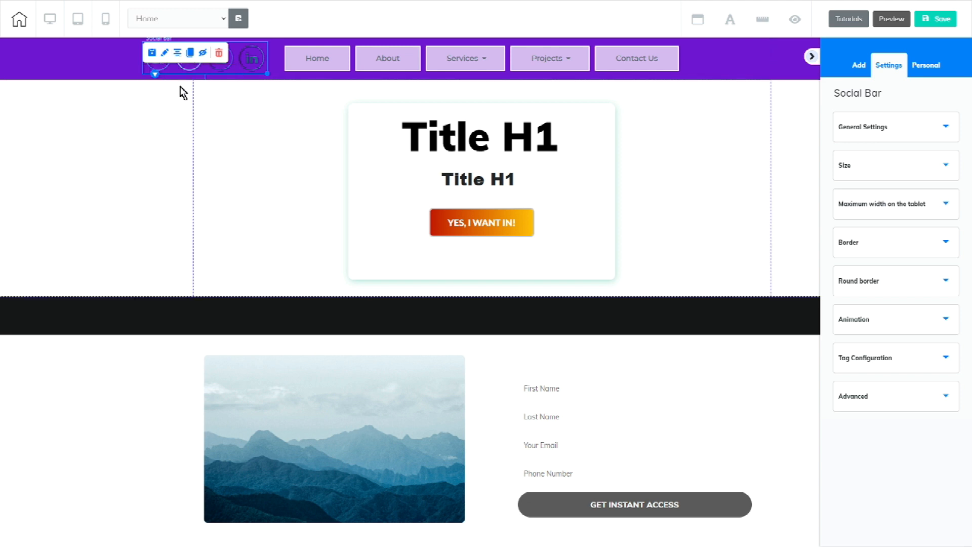
{"action": "left_click", "coordinate": [878, 137]}
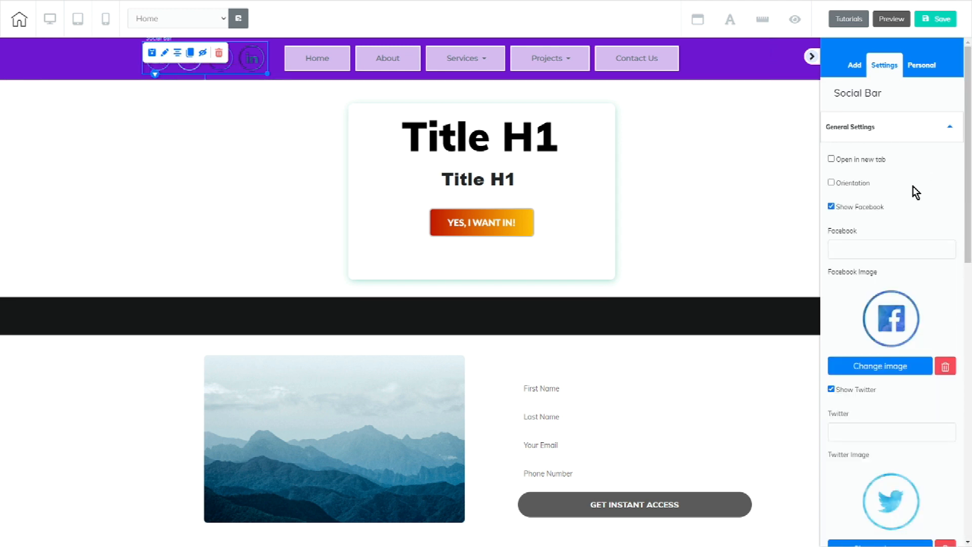
{"action": "scroll", "coordinate": [929, 288], "scroll_direction": "down", "scroll_amount": 12}
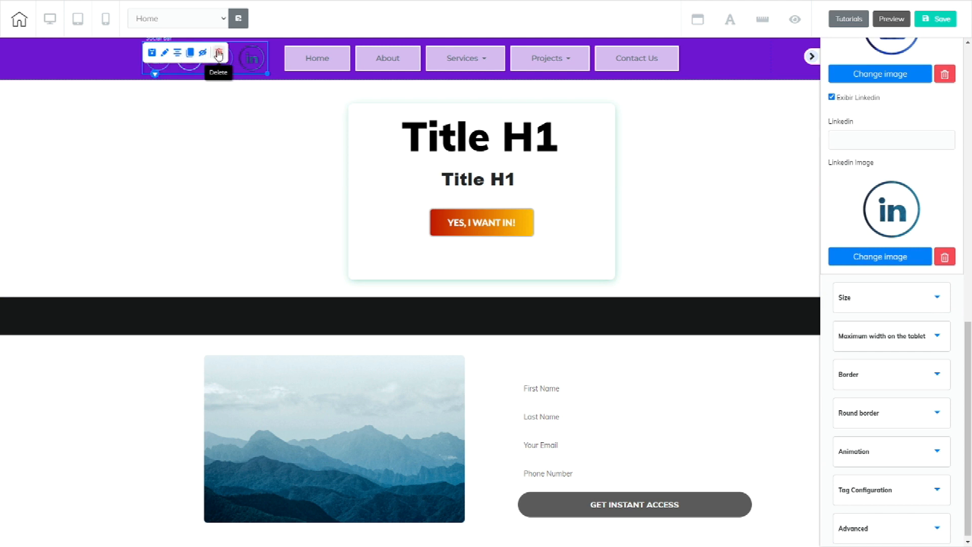
- Add a YouTube video element to the white panel, left of the title box
{"action": "scroll", "coordinate": [849, 249], "scroll_direction": "up", "scroll_amount": 13}
{"action": "left_click", "coordinate": [856, 68]}
{"action": "scroll", "coordinate": [895, 273], "scroll_direction": "down", "scroll_amount": 12}
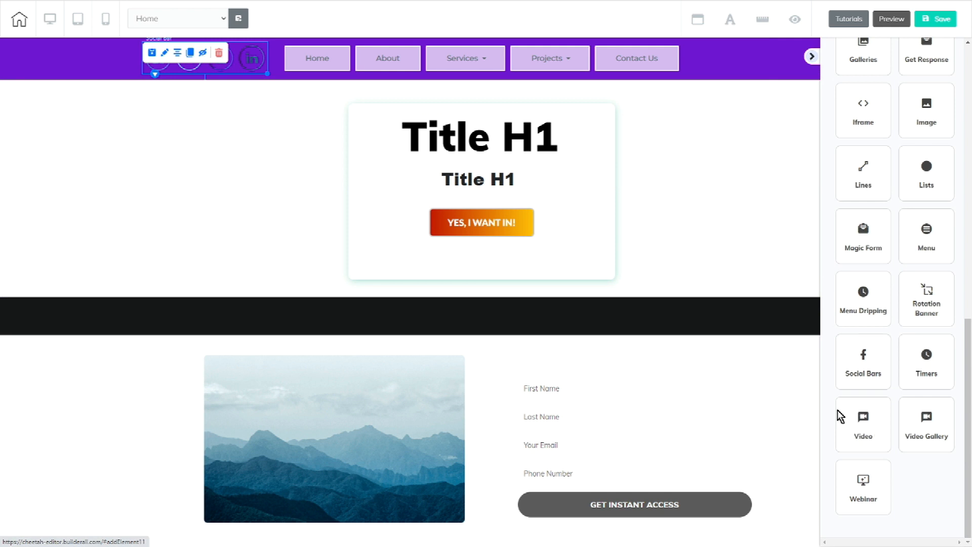
{"action": "left_click", "coordinate": [861, 434]}
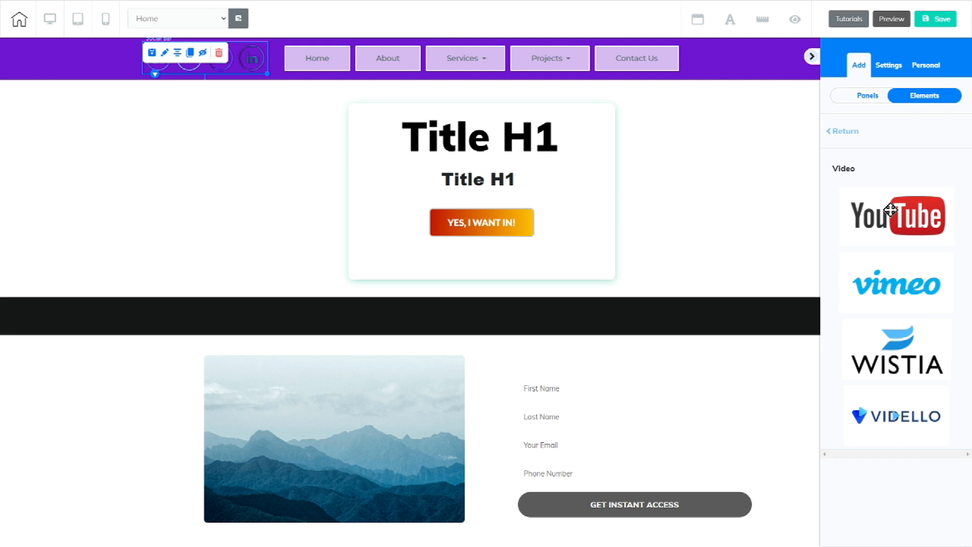
{"action": "left_click_drag", "start_coordinate": [906, 212], "coordinate": [201, 168]}
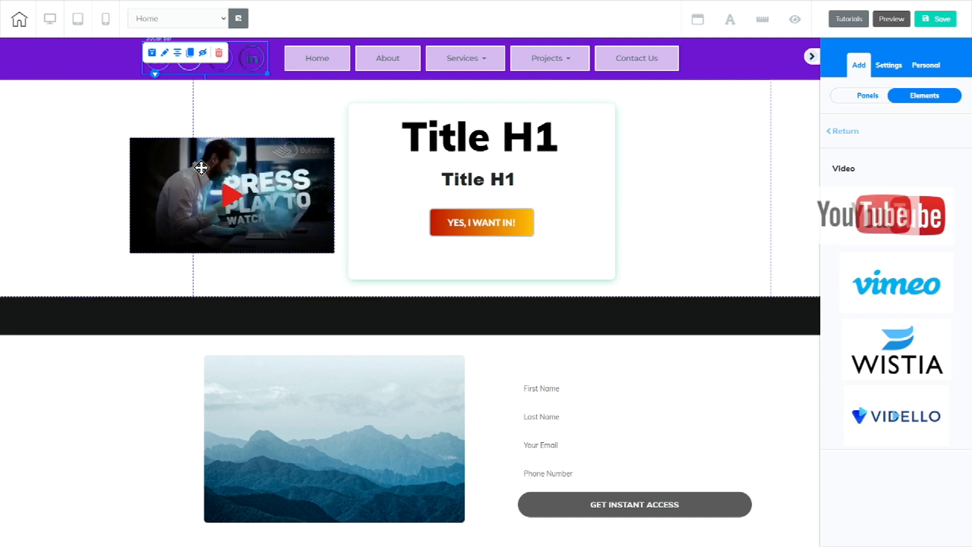
- Move the title box to the right side of the panel and enlarge the video to fill the space beside it
{"action": "left_click_drag", "start_coordinate": [612, 119], "coordinate": [754, 109]}
{"action": "left_click_drag", "start_coordinate": [250, 166], "coordinate": [321, 132]}
{"action": "left_click_drag", "start_coordinate": [337, 182], "coordinate": [339, 188]}
{"action": "left_click", "coordinate": [403, 221]}
{"action": "left_click_drag", "start_coordinate": [405, 222], "coordinate": [471, 283]}
{"action": "left_click", "coordinate": [469, 277]}
{"action": "mouse_move", "coordinate": [307, 178]}
{"action": "left_mouse_down"}
{"action": "mouse_move", "coordinate": [321, 182]}
{"action": "mouse_move", "coordinate": [305, 181]}
{"action": "left_mouse_up"}
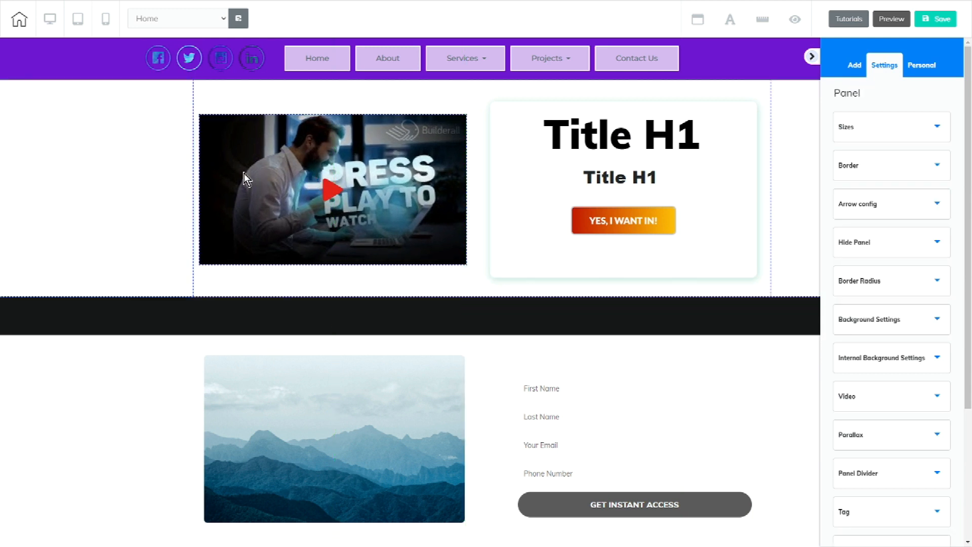
- Examine the YouTube video's general settings and the available Video Gallery design, returning to the element list without adding a gallery
{"action": "left_click", "coordinate": [244, 178]}
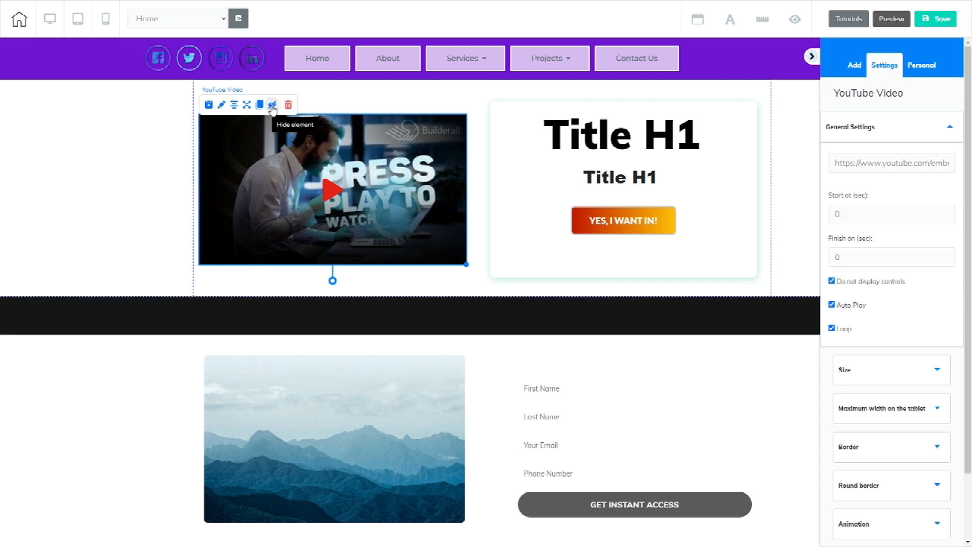
{"action": "left_click", "coordinate": [854, 65]}
{"action": "scroll", "coordinate": [915, 253], "scroll_direction": "down", "scroll_amount": 6}
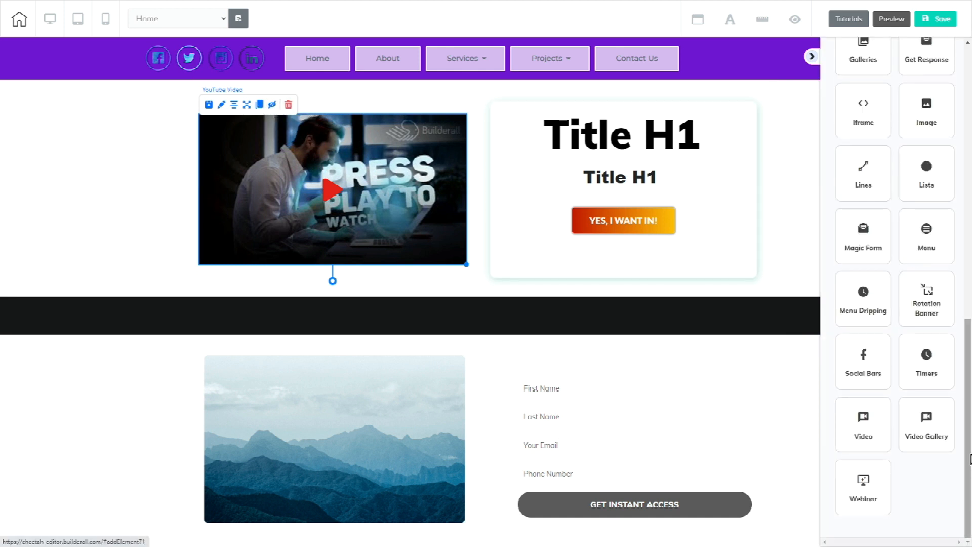
{"action": "left_click", "coordinate": [935, 429]}
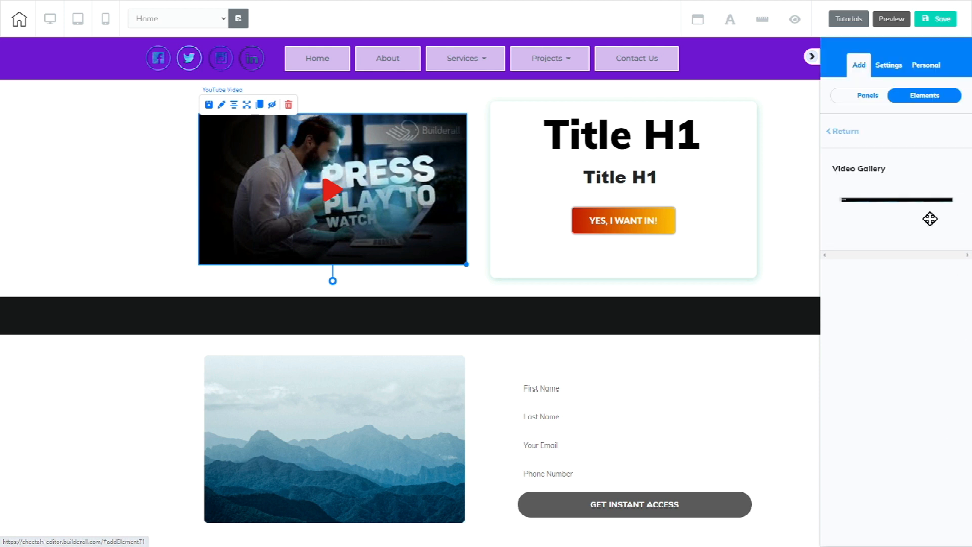
{"action": "left_click", "coordinate": [844, 131]}
{"action": "scroll", "coordinate": [915, 402], "scroll_direction": "down", "scroll_amount": 6}
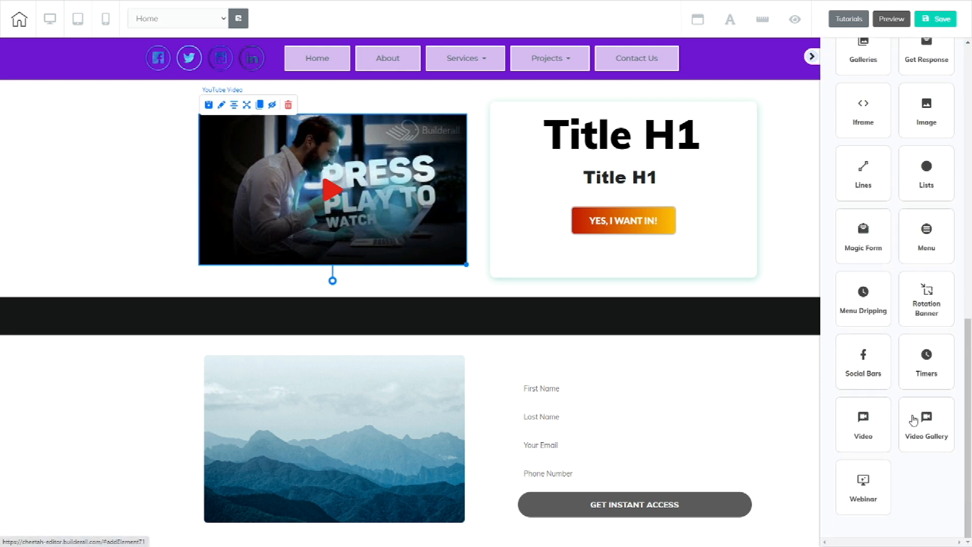